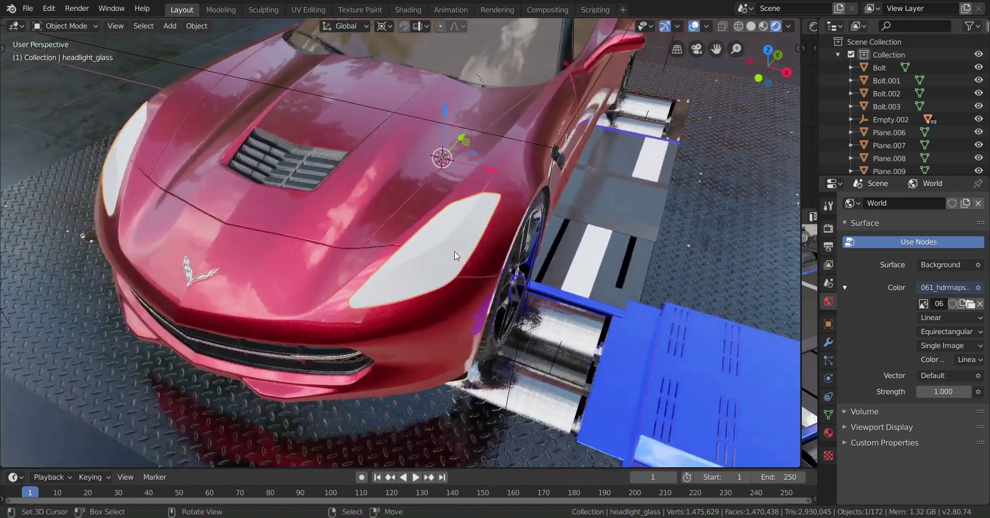
Inspect the headlight glass mesh in Edit Mode by selecting its linked geometry, and return to Object Mode.
{"action": "scroll", "coordinate": [452, 256], "scroll_direction": "up", "scroll_amount": 2}
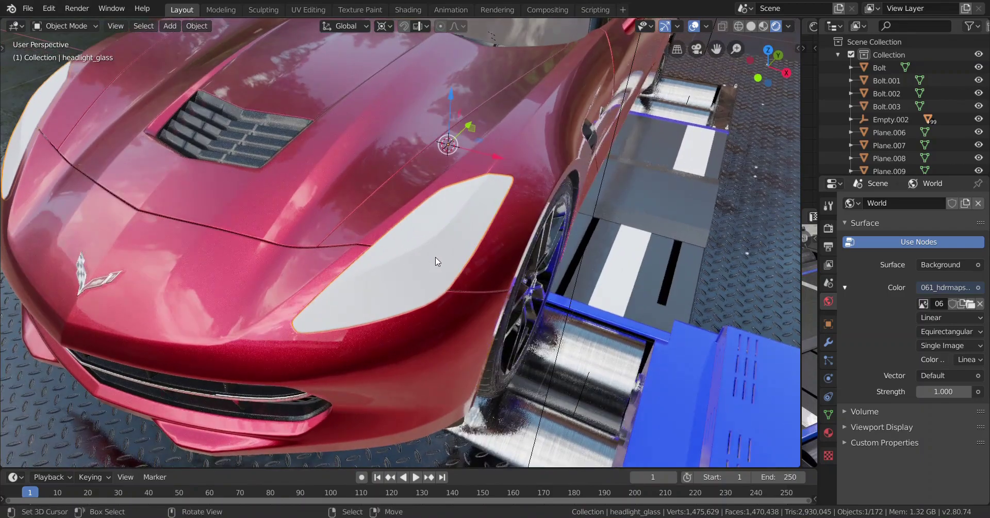
{"action": "scroll", "coordinate": [440, 259], "scroll_direction": "up", "scroll_amount": 2}
{"action": "scroll", "coordinate": [444, 260], "scroll_direction": "down", "scroll_amount": 2}
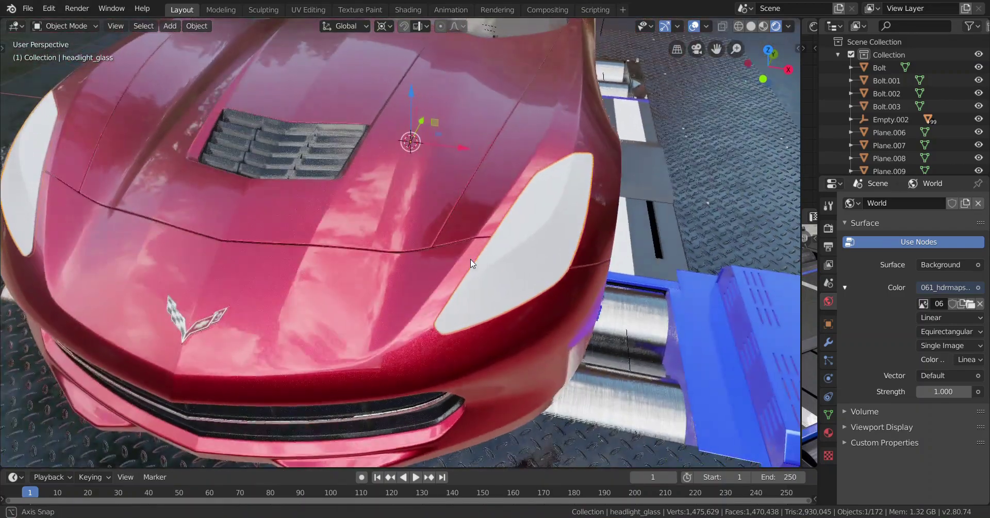
{"action": "scroll", "coordinate": [466, 262], "scroll_direction": "up", "scroll_amount": 4}
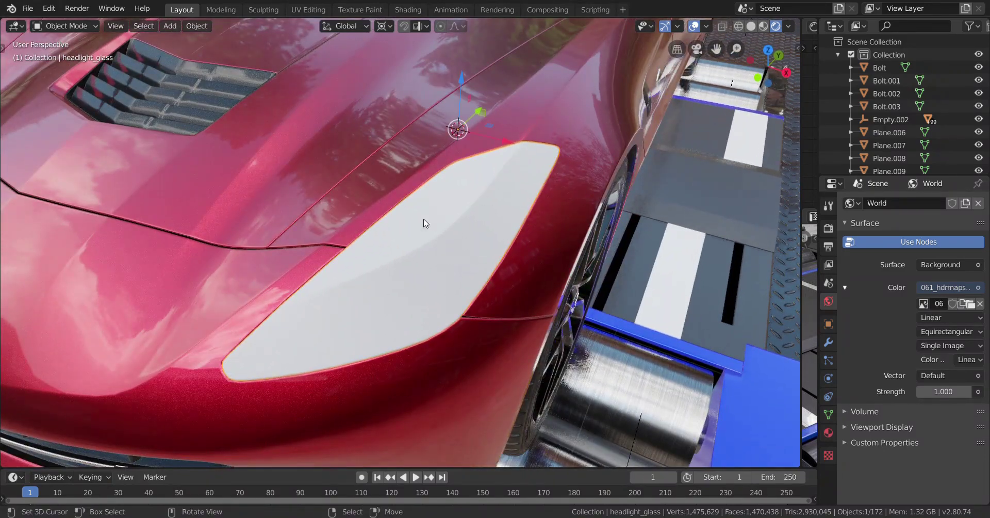
{"action": "key", "text": "Tab"}
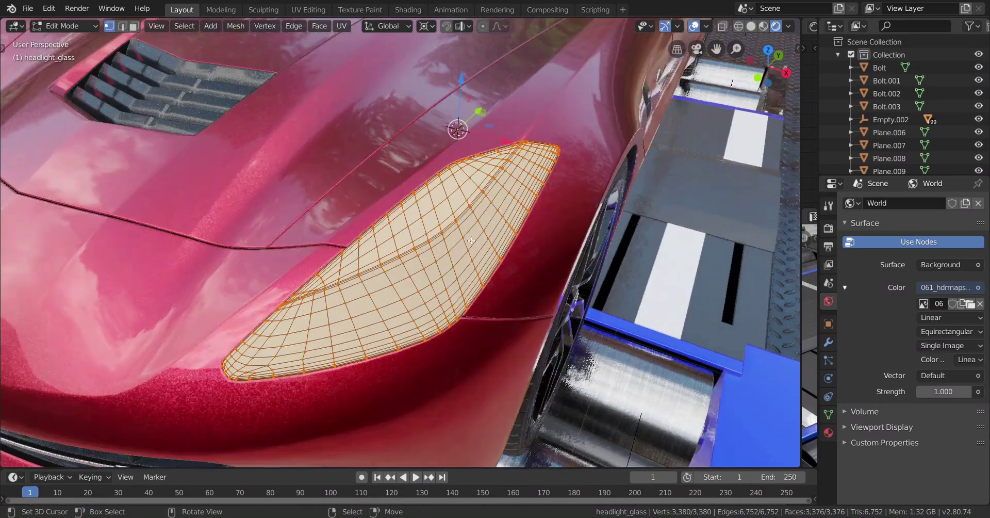
{"action": "key", "text": "ctrl+l"}
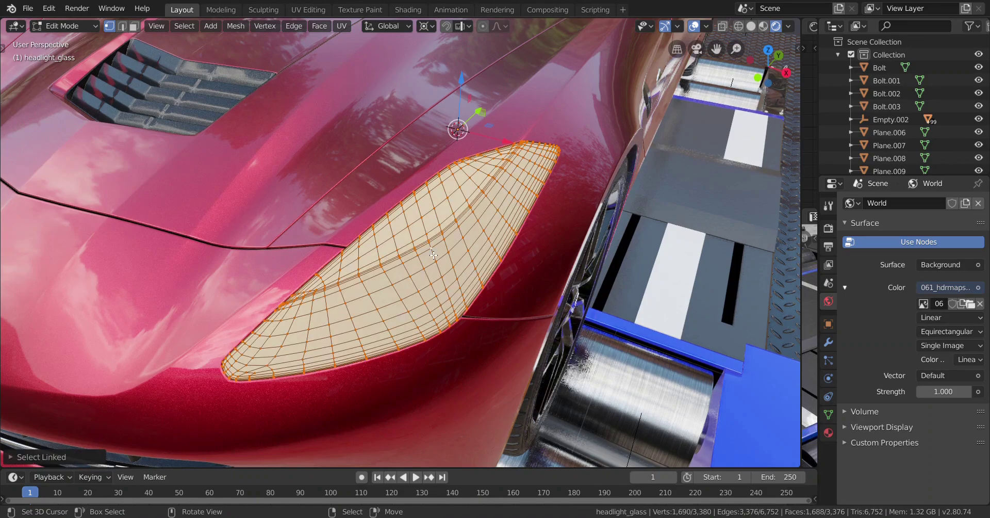
{"action": "middle_click_drag", "start_coordinate": [433, 255], "coordinate": [398, 268]}
{"action": "key", "text": "Tab"}
Delete the headlight glass to view the parts inside the headlight, and undo the deletion.
{"action": "scroll", "coordinate": [424, 267], "scroll_direction": "up", "scroll_amount": 3}
{"action": "scroll", "coordinate": [445, 280], "scroll_direction": "down", "scroll_amount": 2}
{"action": "key", "text": "Delete"}
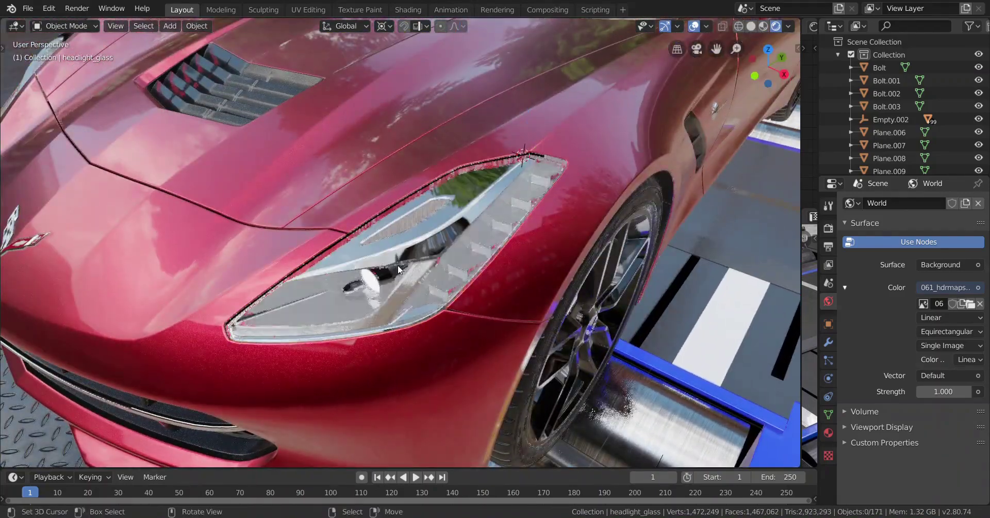
{"action": "scroll", "coordinate": [418, 281], "scroll_direction": "up", "scroll_amount": 3}
{"action": "middle_click_drag", "start_coordinate": [487, 289], "coordinate": [421, 248]}
{"action": "key", "text": "ctrl+z"}
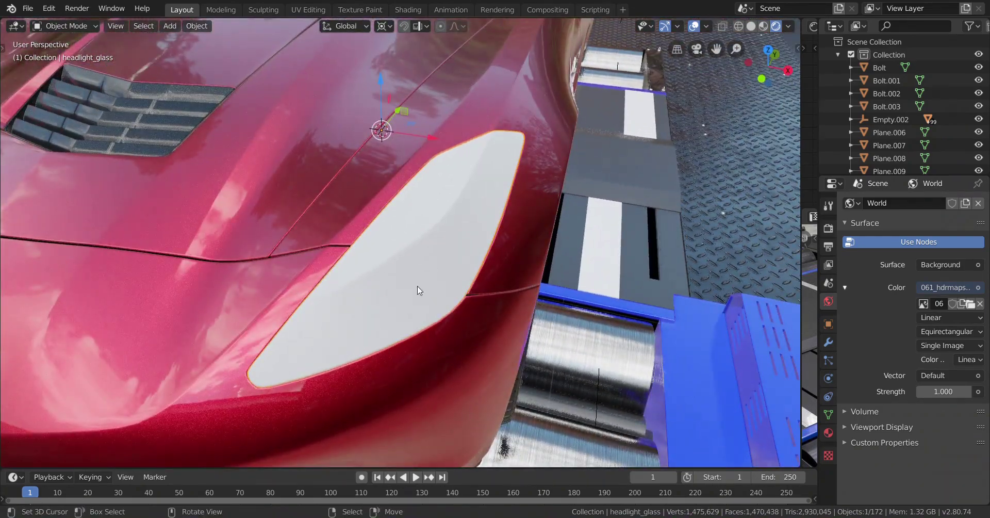
Compare the headlight glass in solid and rendered viewport shading.
{"action": "mouse_move", "coordinate": [417, 286]}
{"action": "middle_mouse_down"}
{"action": "mouse_move", "coordinate": [336, 258]}
{"action": "mouse_move", "coordinate": [398, 259]}
{"action": "mouse_move", "coordinate": [411, 279]}
{"action": "mouse_move", "coordinate": [383, 295]}
{"action": "middle_mouse_up"}
{"action": "key", "text": "z"}
{"action": "left_click", "coordinate": [225, 271]}
{"action": "key", "text": "z"}
{"action": "left_click", "coordinate": [565, 281]}
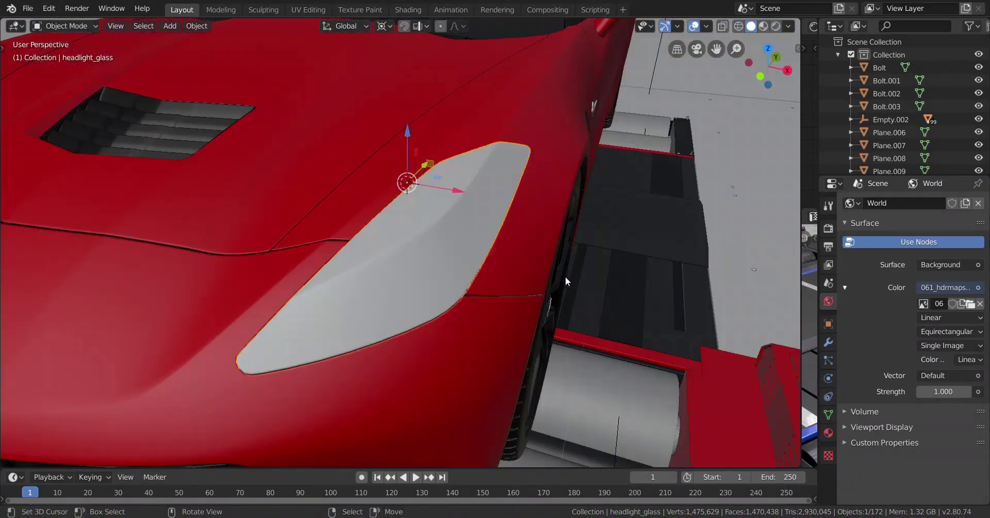
{"action": "left_click", "coordinate": [776, 27]}
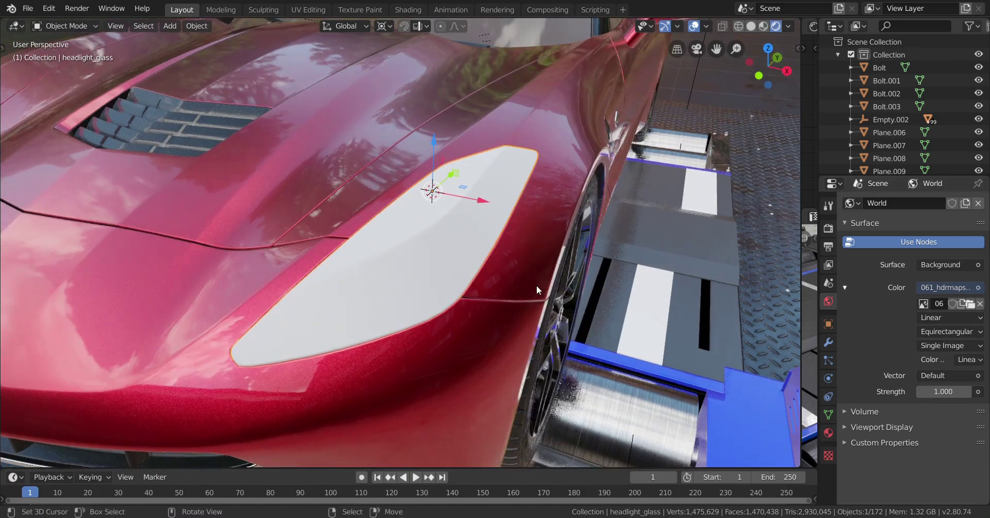
{"action": "middle_click_drag", "start_coordinate": [536, 286], "coordinate": [484, 296]}
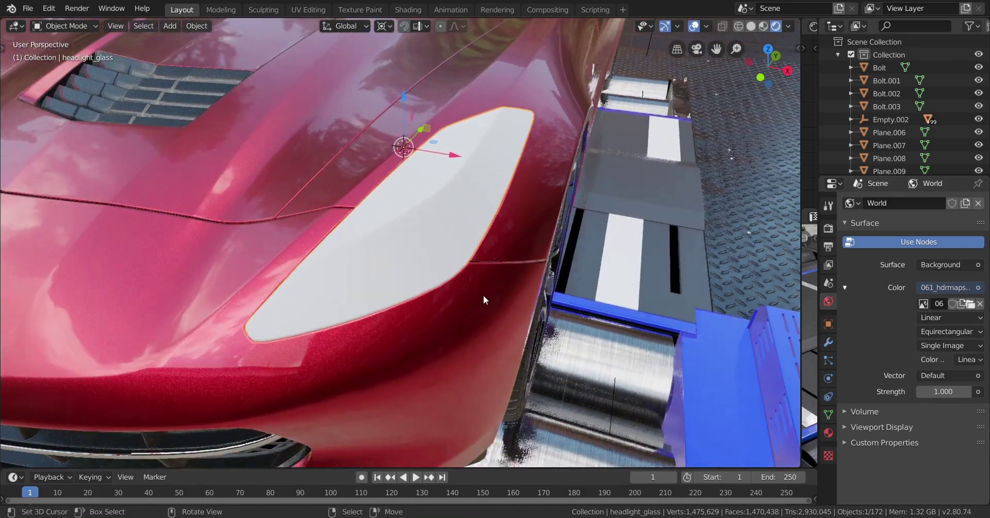
Create a new material for the headlight glass.
{"action": "left_click", "coordinate": [829, 434]}
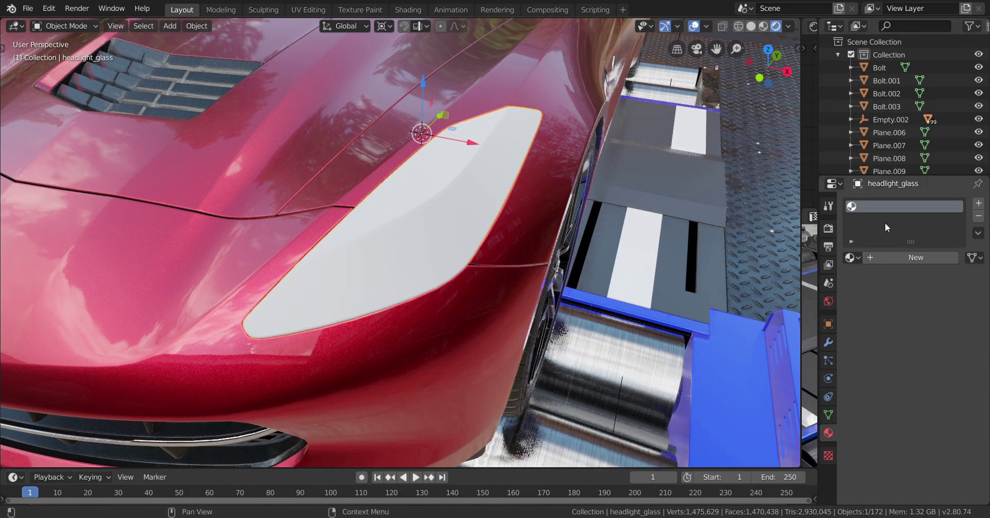
{"action": "left_click", "coordinate": [911, 259]}
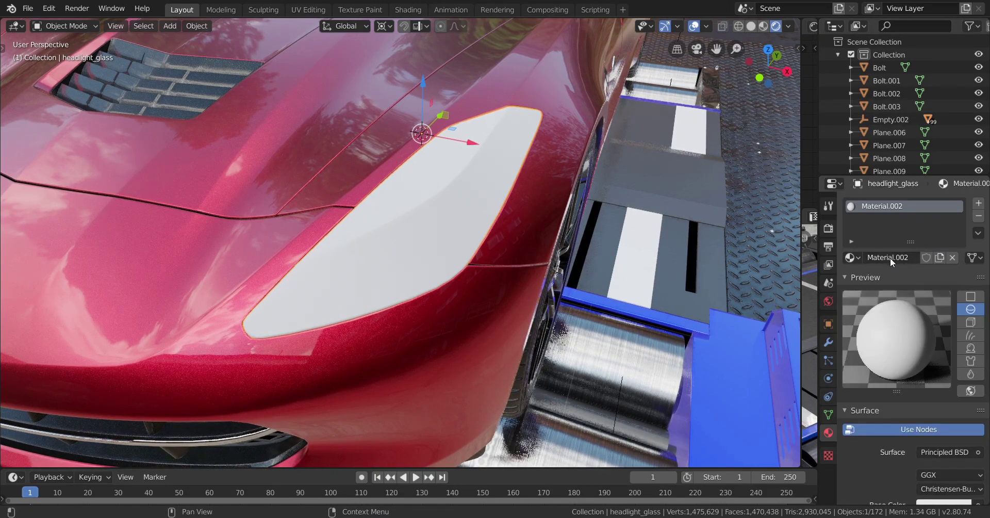
{"action": "double_click", "coordinate": [893, 259]}
{"action": "scroll", "coordinate": [907, 310], "scroll_direction": "down", "scroll_amount": 2}
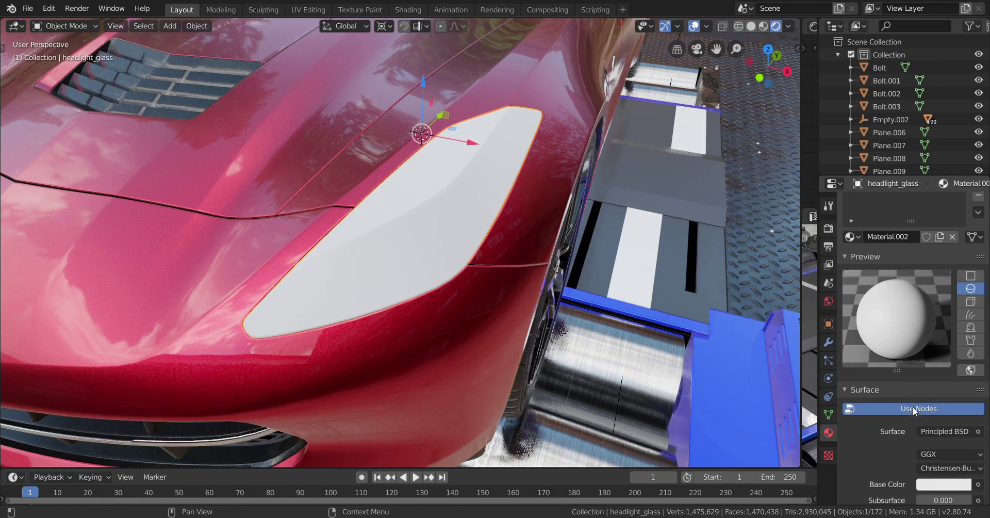
Widen the Shader Editor beside the 3D viewport and extend it over the reference image area.
{"action": "left_click_drag", "start_coordinate": [806, 104], "coordinate": [547, 105]}
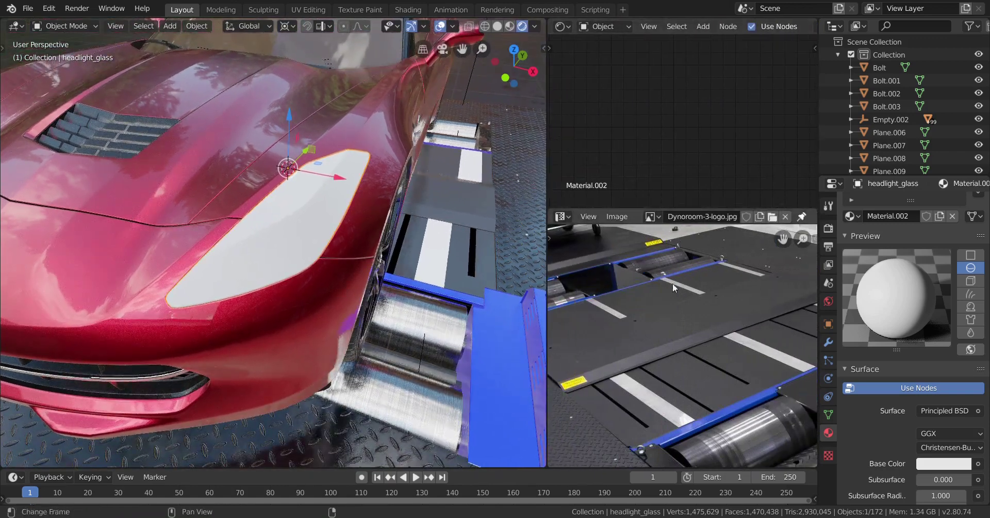
{"action": "middle_click_drag", "start_coordinate": [413, 309], "coordinate": [370, 314]}
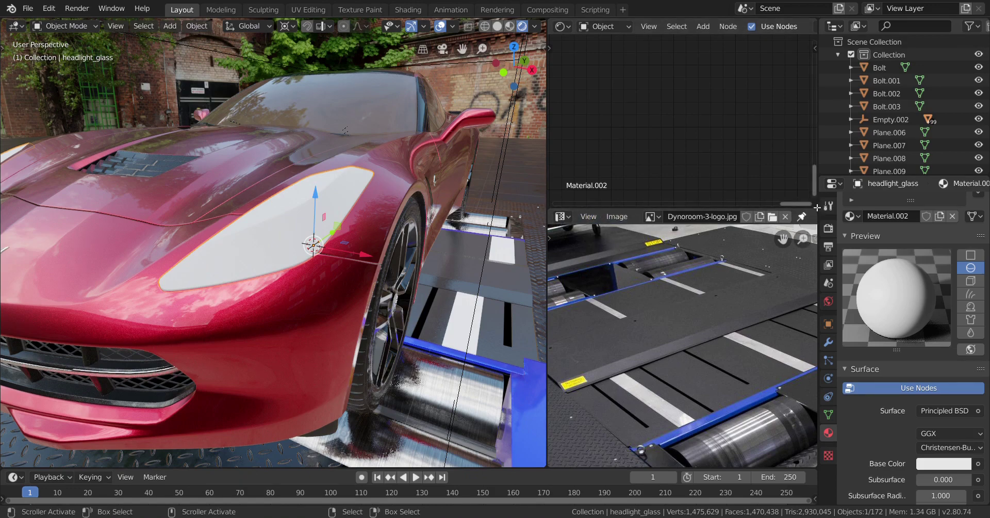
{"action": "left_click_drag", "start_coordinate": [819, 250], "coordinate": [622, 328]}
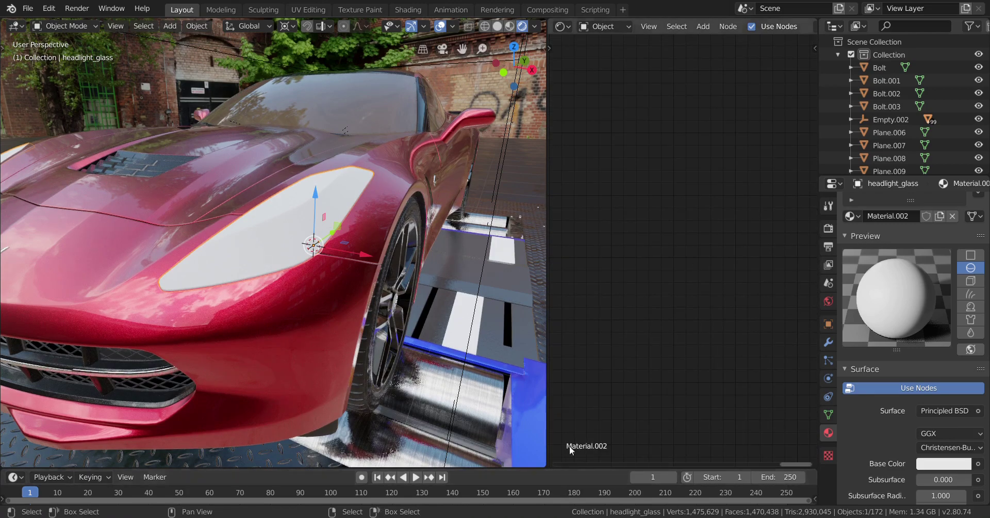
{"action": "left_click", "coordinate": [563, 27]}
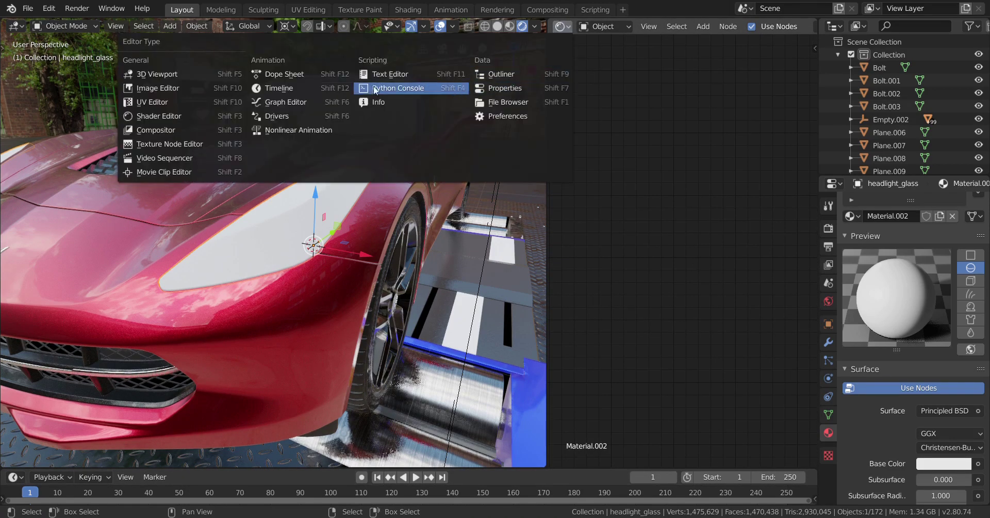
{"action": "left_click", "coordinate": [181, 115]}
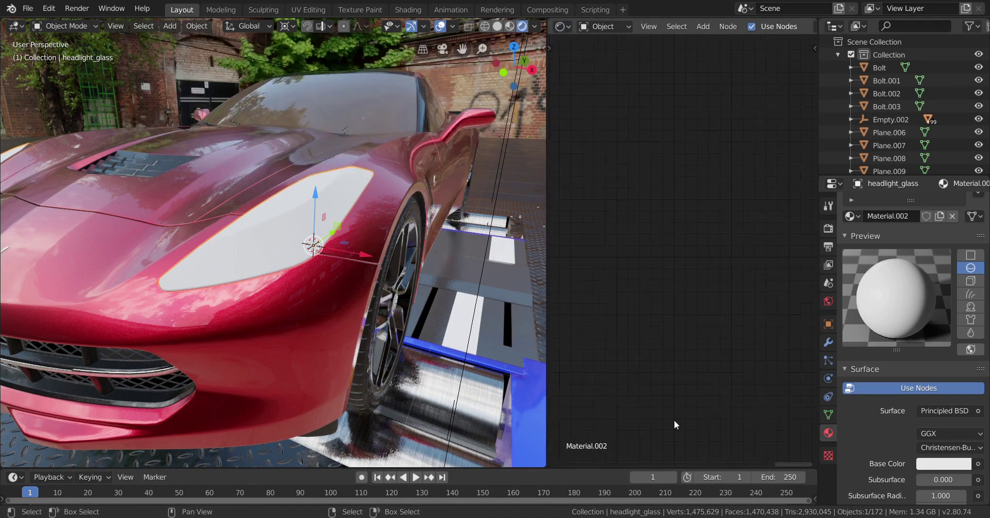
Set the Principled BSDF's Transmission to 1.0 and Roughness to 0 for the headlight glass material.
{"action": "scroll", "coordinate": [675, 392], "scroll_direction": "down", "scroll_amount": 15}
{"action": "middle_click_drag", "start_coordinate": [644, 275], "coordinate": [695, 328]}
{"action": "scroll", "coordinate": [695, 328], "scroll_direction": "up", "scroll_amount": 15}
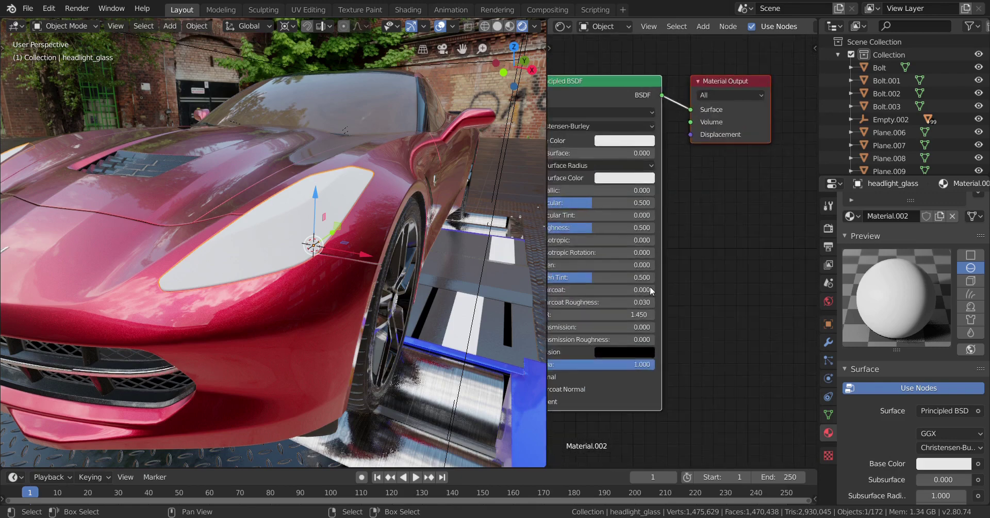
{"action": "middle_click_drag", "start_coordinate": [629, 273], "coordinate": [699, 274]}
{"action": "scroll", "coordinate": [693, 285], "scroll_direction": "up", "scroll_amount": 1}
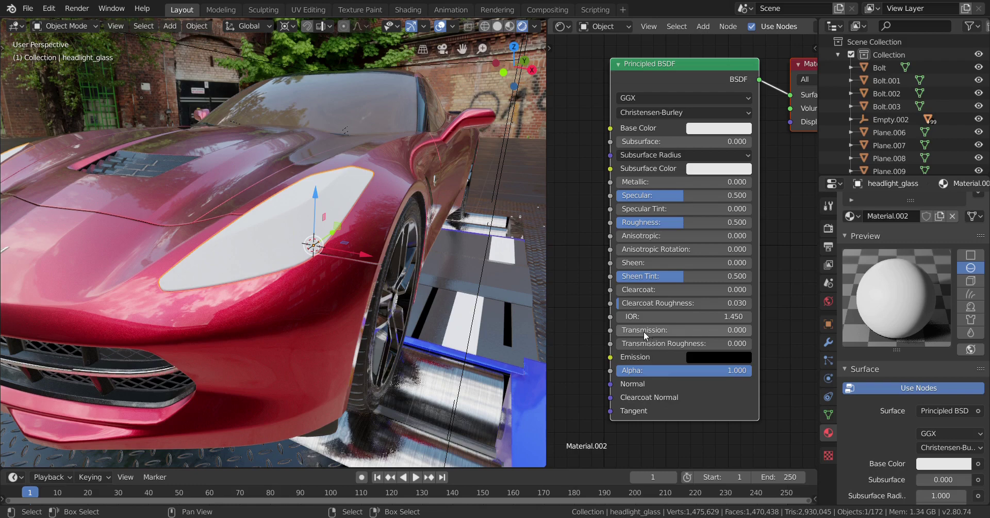
{"action": "left_click_drag", "start_coordinate": [644, 331], "coordinate": [781, 331]}
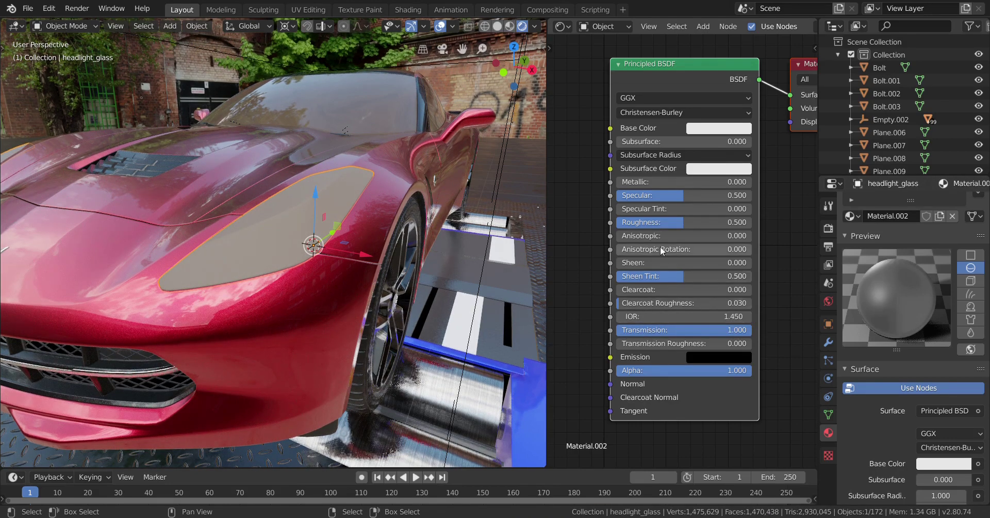
{"action": "left_click_drag", "start_coordinate": [689, 224], "coordinate": [640, 224]}
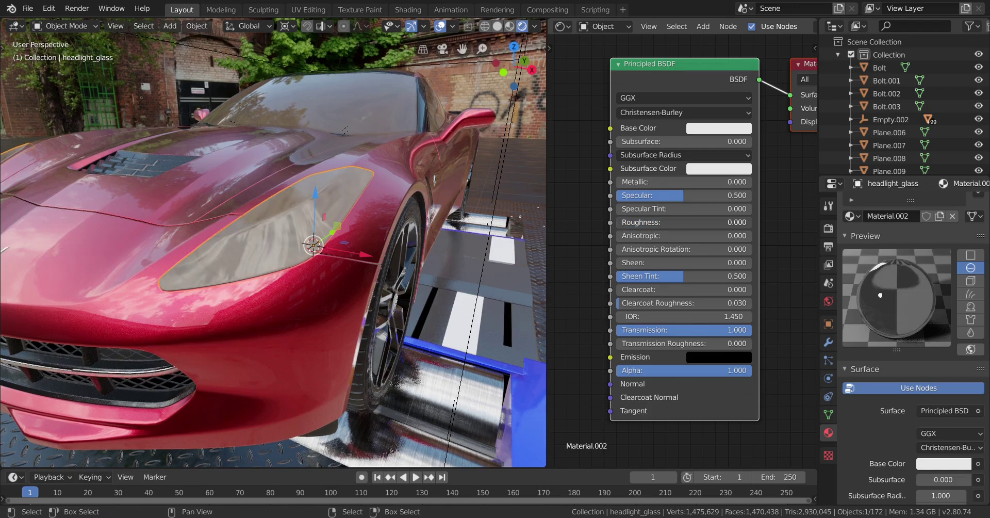
Set the headlight glass material's IOR to 1.5 and inspect the glass up close.
{"action": "mouse_move", "coordinate": [348, 266]}
{"action": "middle_mouse_down"}
{"action": "mouse_move", "coordinate": [315, 292]}
{"action": "mouse_move", "coordinate": [349, 275]}
{"action": "mouse_move", "coordinate": [343, 322]}
{"action": "mouse_move", "coordinate": [343, 293]}
{"action": "mouse_move", "coordinate": [316, 286]}
{"action": "mouse_move", "coordinate": [333, 308]}
{"action": "mouse_move", "coordinate": [336, 295]}
{"action": "mouse_move", "coordinate": [357, 290]}
{"action": "mouse_move", "coordinate": [333, 285]}
{"action": "mouse_move", "coordinate": [356, 283]}
{"action": "mouse_move", "coordinate": [340, 283]}
{"action": "middle_mouse_up"}
{"action": "scroll", "coordinate": [327, 289], "scroll_direction": "up", "scroll_amount": 3}
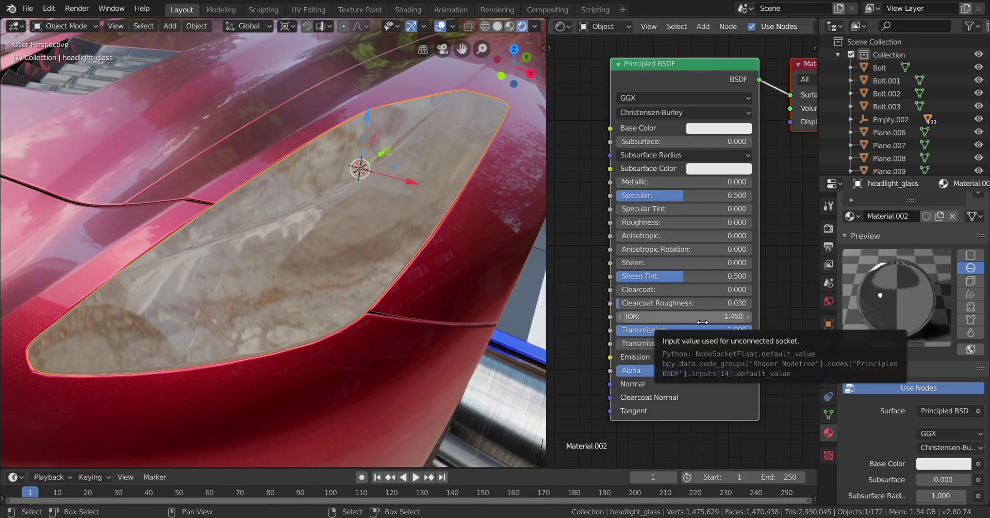
{"action": "left_click", "coordinate": [666, 319]}
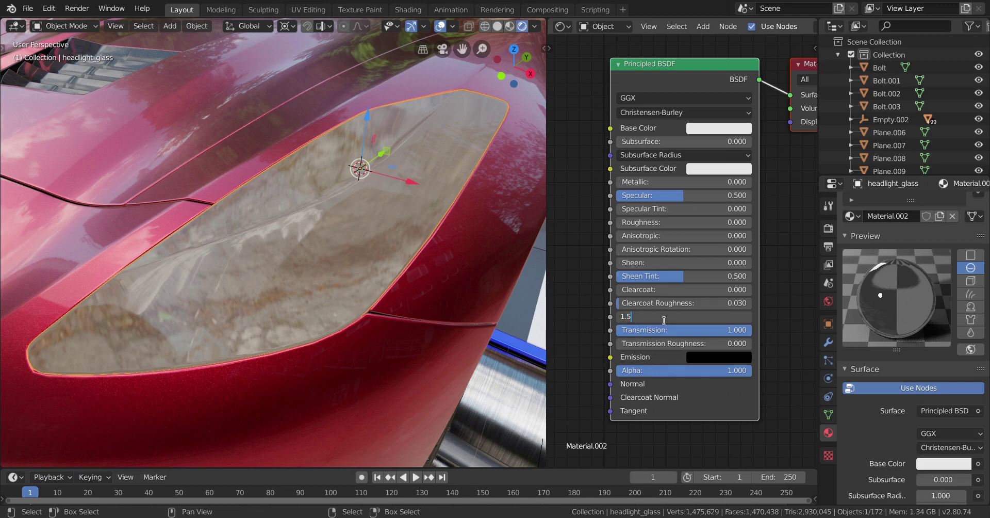
{"action": "type", "text": "1.5"}
{"action": "key", "text": "Return"}
{"action": "middle_click_drag", "start_coordinate": [383, 291], "coordinate": [317, 283]}
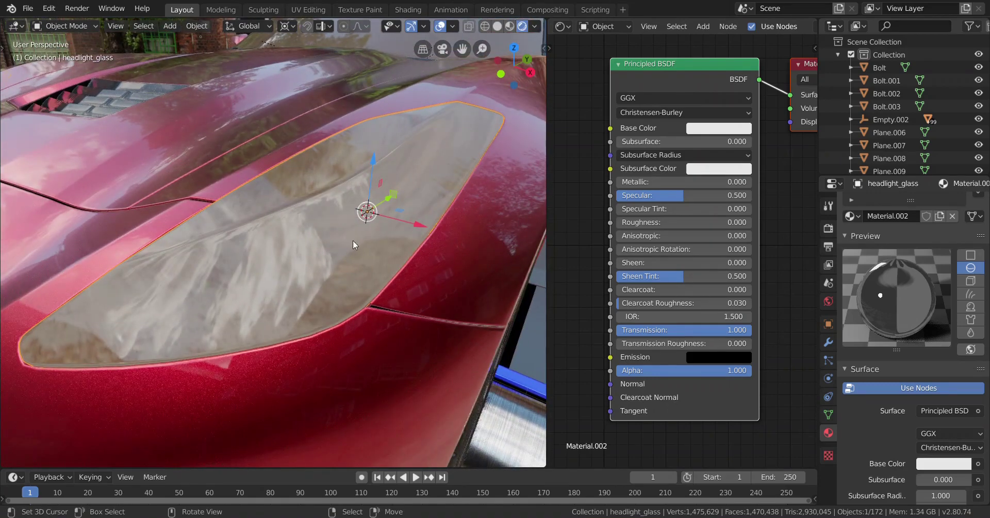
{"action": "mouse_move", "coordinate": [353, 240]}
{"action": "middle_mouse_down"}
{"action": "mouse_move", "coordinate": [370, 272]}
{"action": "mouse_move", "coordinate": [387, 262]}
{"action": "mouse_move", "coordinate": [373, 271]}
{"action": "mouse_move", "coordinate": [335, 244]}
{"action": "middle_mouse_up"}
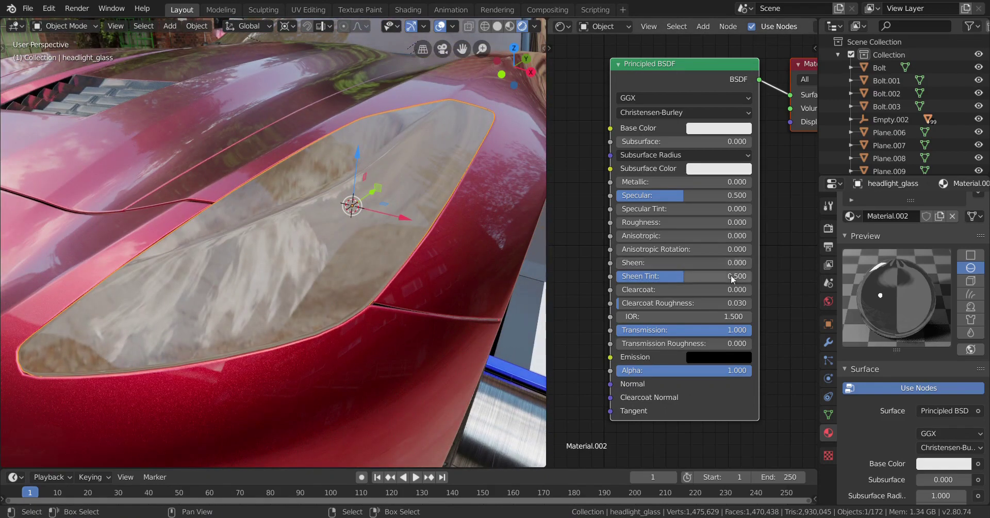
Check in the Eevee render settings that Screen Space Reflections and its Refraction option are enabled.
{"action": "scroll", "coordinate": [892, 416], "scroll_direction": "up", "scroll_amount": 3}
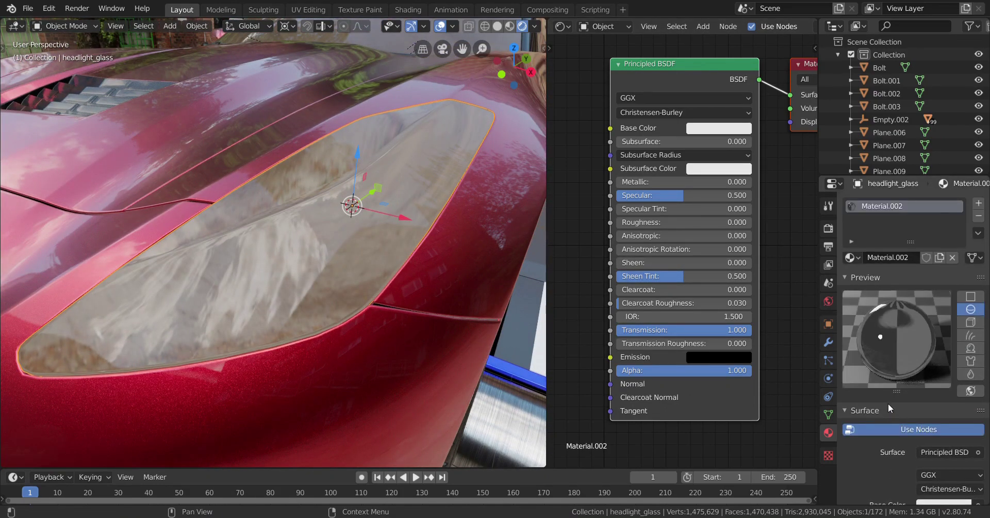
{"action": "left_click", "coordinate": [828, 229]}
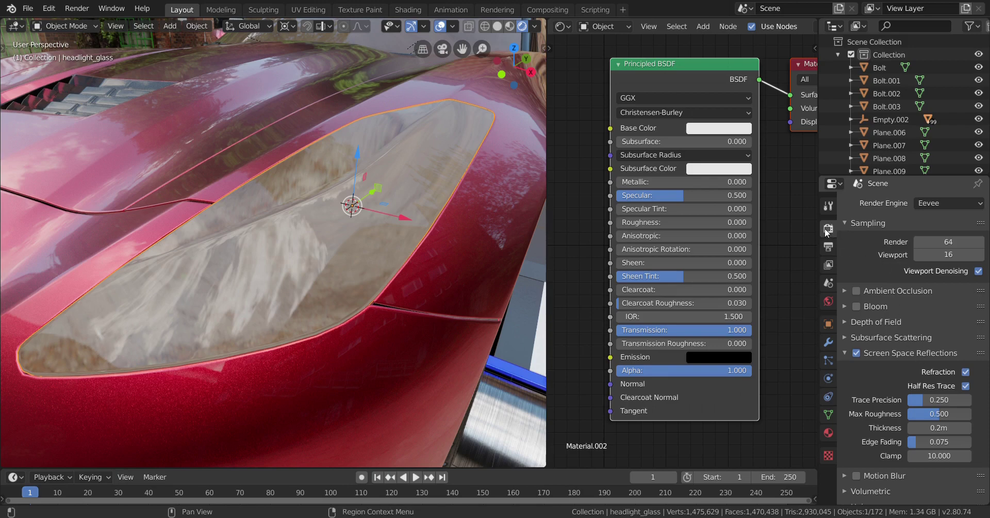
{"action": "scroll", "coordinate": [915, 377], "scroll_direction": "down", "scroll_amount": 5}
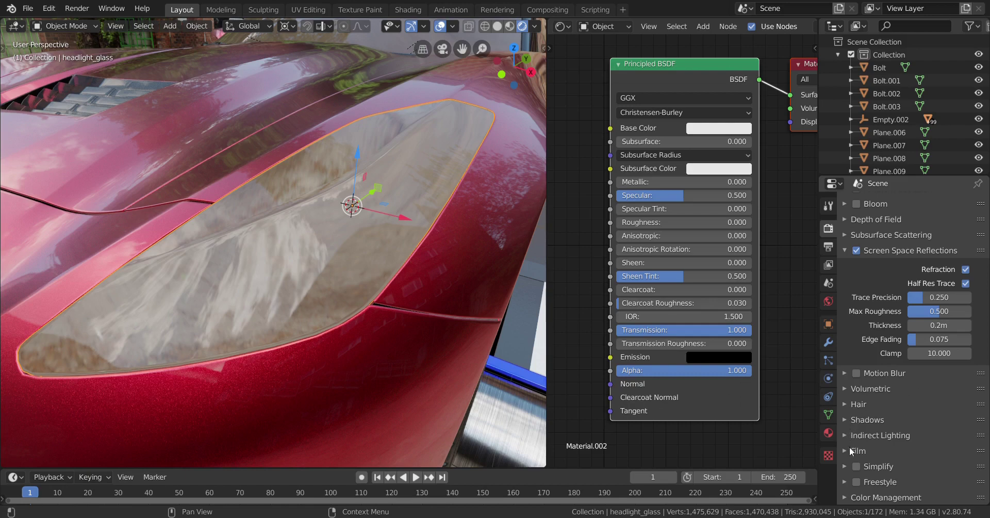
{"action": "scroll", "coordinate": [869, 444], "scroll_direction": "up", "scroll_amount": 3}
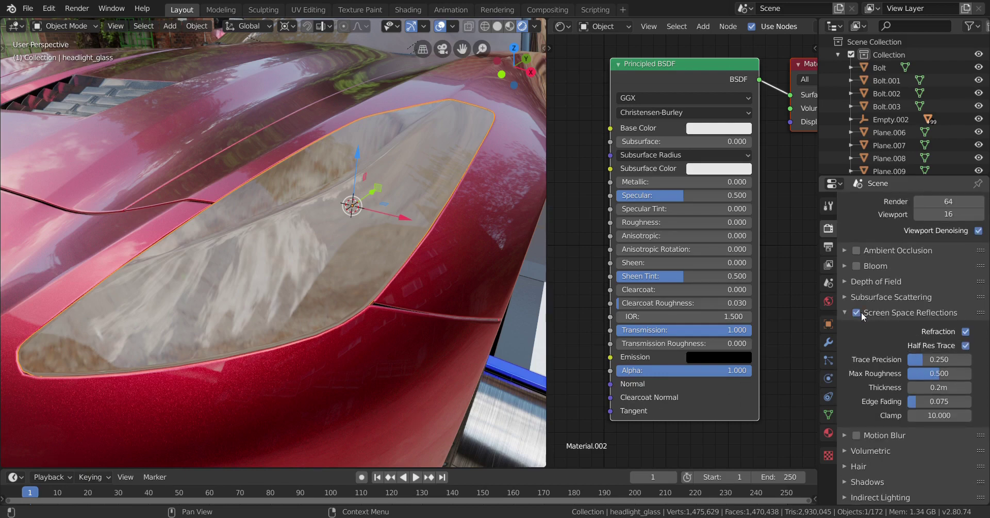
{"action": "left_click", "coordinate": [967, 334]}
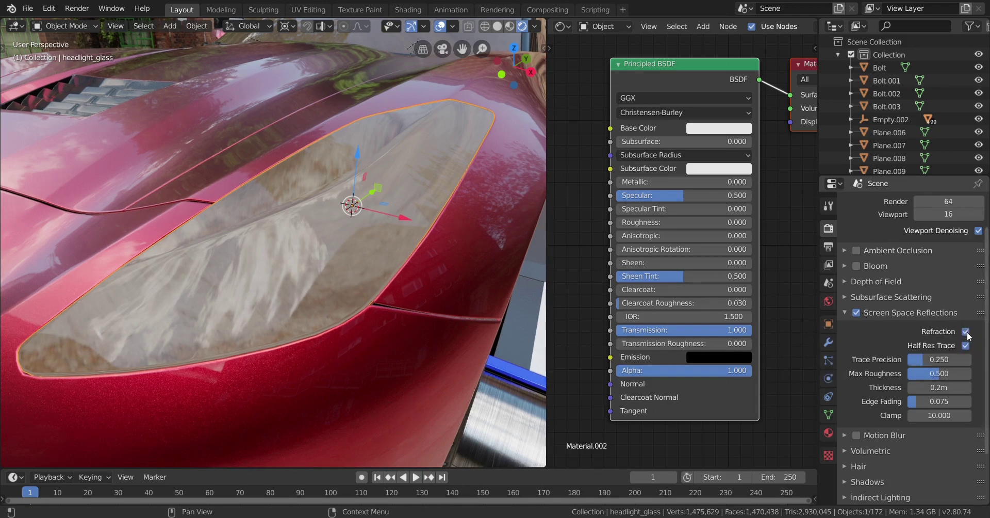
Enable Screen Space Refraction in the headlight glass material's settings and inspect the headlight through the glass.
{"action": "left_click", "coordinate": [828, 434]}
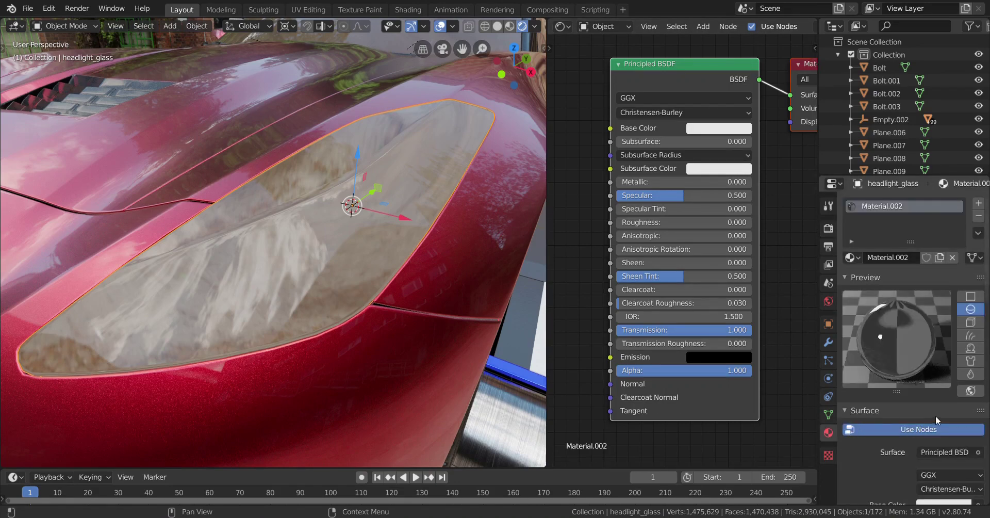
{"action": "scroll", "coordinate": [936, 416], "scroll_direction": "down", "scroll_amount": 15}
{"action": "scroll", "coordinate": [936, 415], "scroll_direction": "down", "scroll_amount": 6}
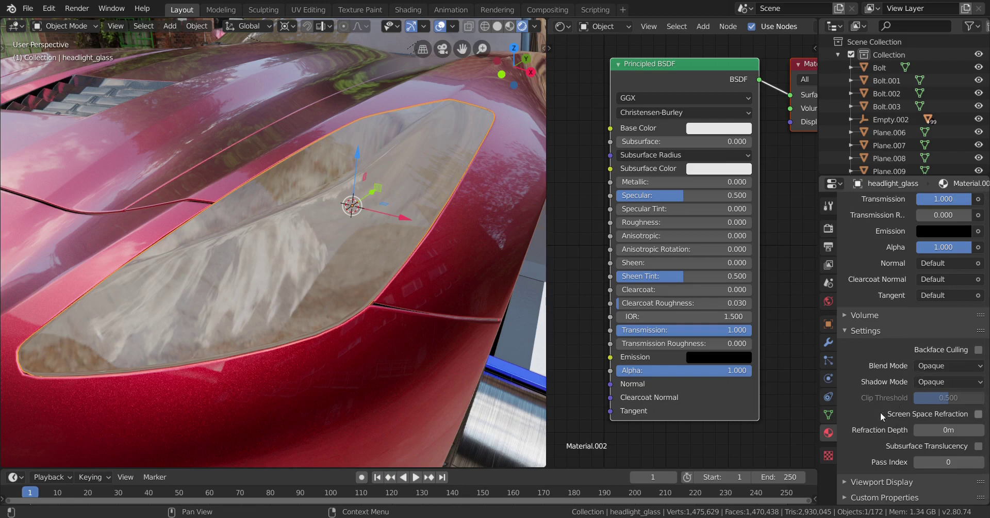
{"action": "left_click", "coordinate": [979, 414]}
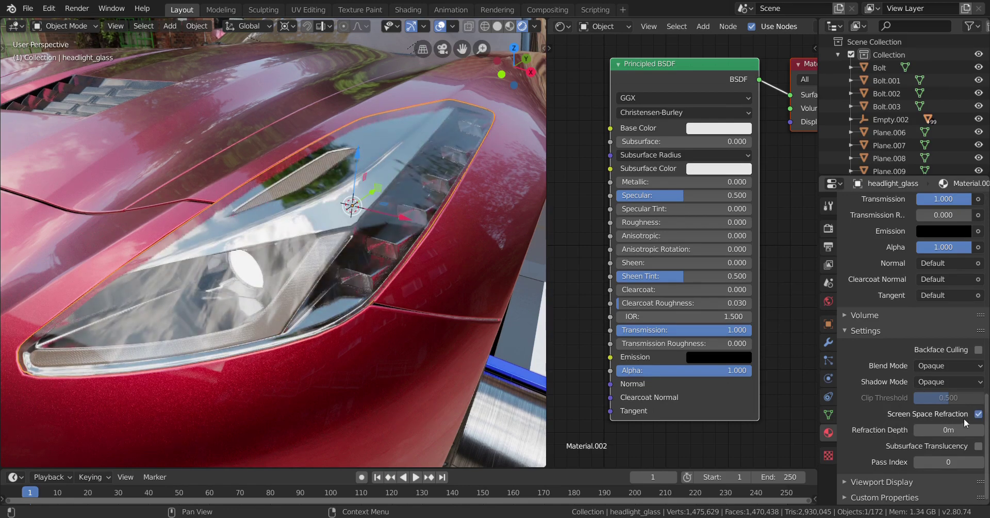
{"action": "middle_click_drag", "start_coordinate": [415, 373], "coordinate": [570, 382]}
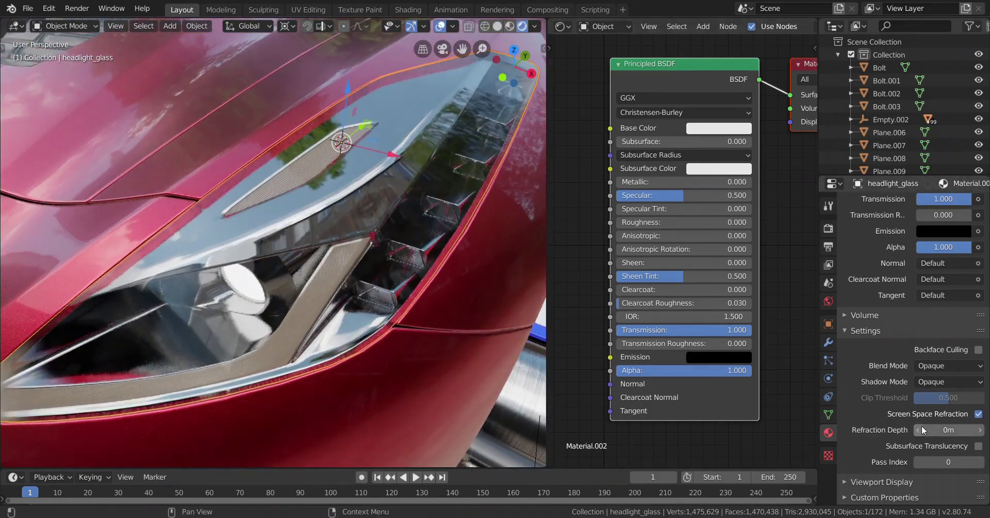
Try Refraction Depth values of 0.2 m and 0.1 m on the headlight glass material.
{"action": "mouse_move", "coordinate": [949, 430]}
{"action": "left_mouse_down"}
{"action": "mouse_move", "coordinate": [959, 430]}
{"action": "mouse_move", "coordinate": [937, 430]}
{"action": "mouse_move", "coordinate": [947, 429]}
{"action": "left_mouse_up"}
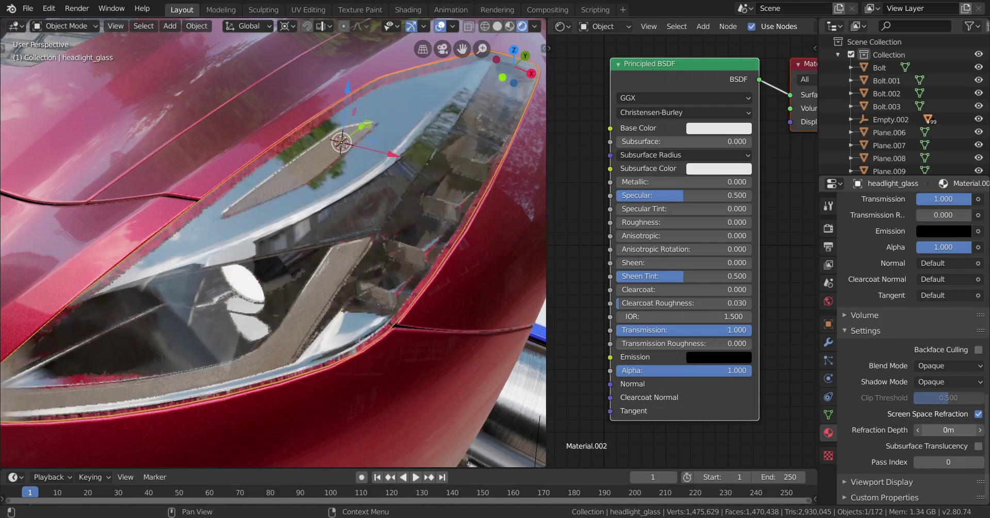
{"action": "double_click", "coordinate": [947, 431]}
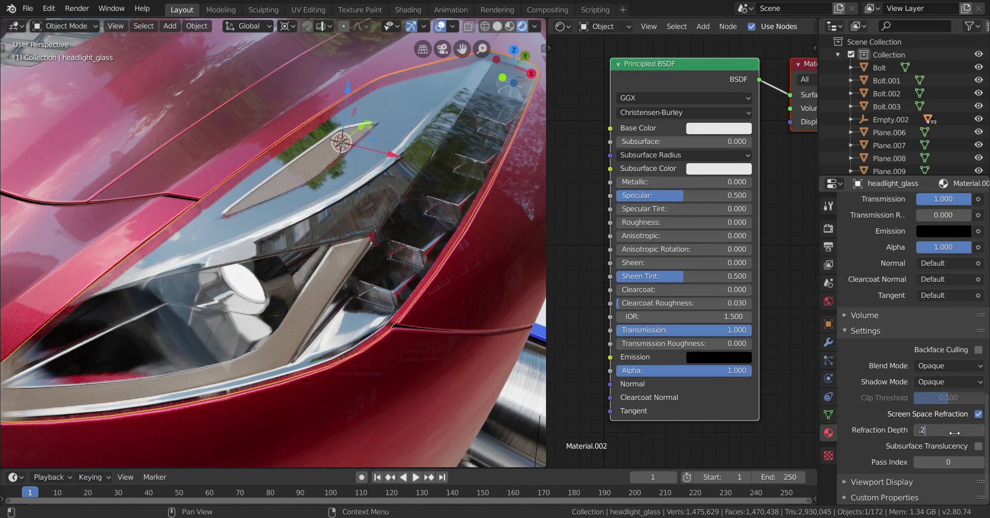
{"action": "key", "text": "Return"}
{"action": "double_click", "coordinate": [954, 432]}
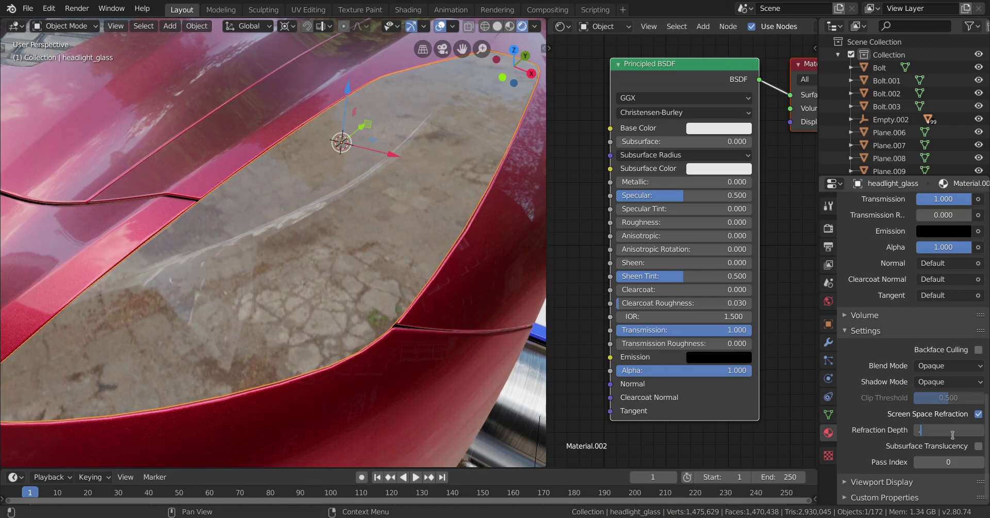
{"action": "key", "text": "Return"}
{"action": "middle_click_drag", "start_coordinate": [485, 390], "coordinate": [339, 383]}
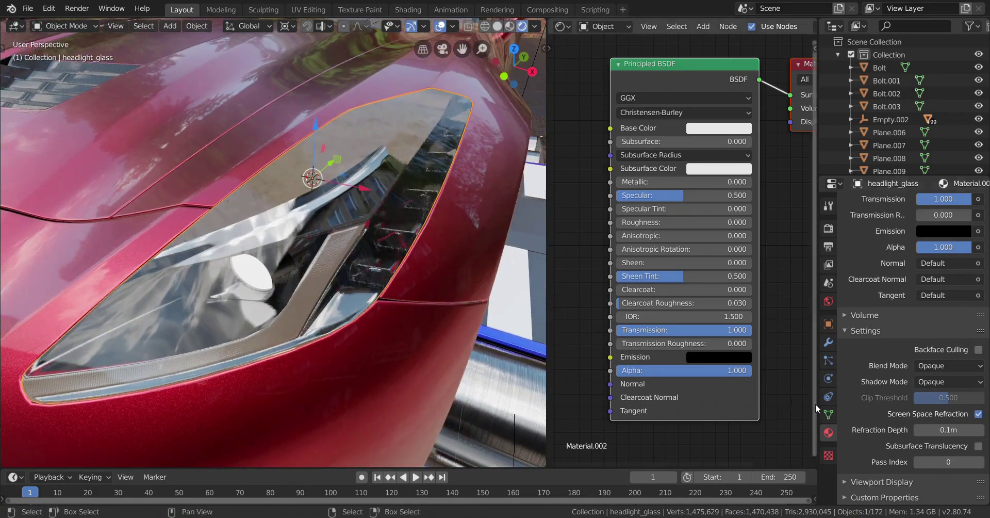
Return the glass material's Refraction Depth to 0 m and compare it with 0.001 m.
{"action": "left_click_drag", "start_coordinate": [948, 429], "coordinate": [936, 430]}
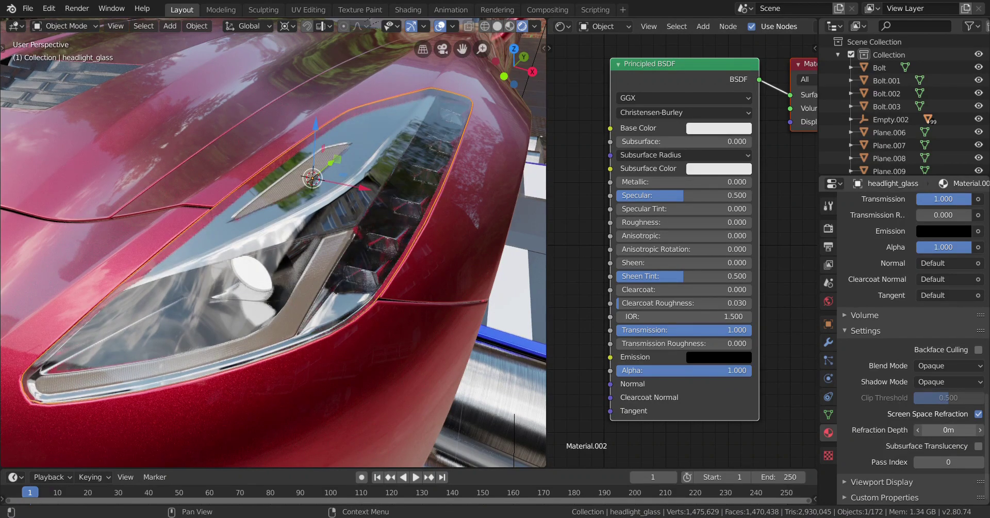
{"action": "middle_click_drag", "start_coordinate": [289, 338], "coordinate": [330, 344]}
{"action": "left_click", "coordinate": [942, 433]}
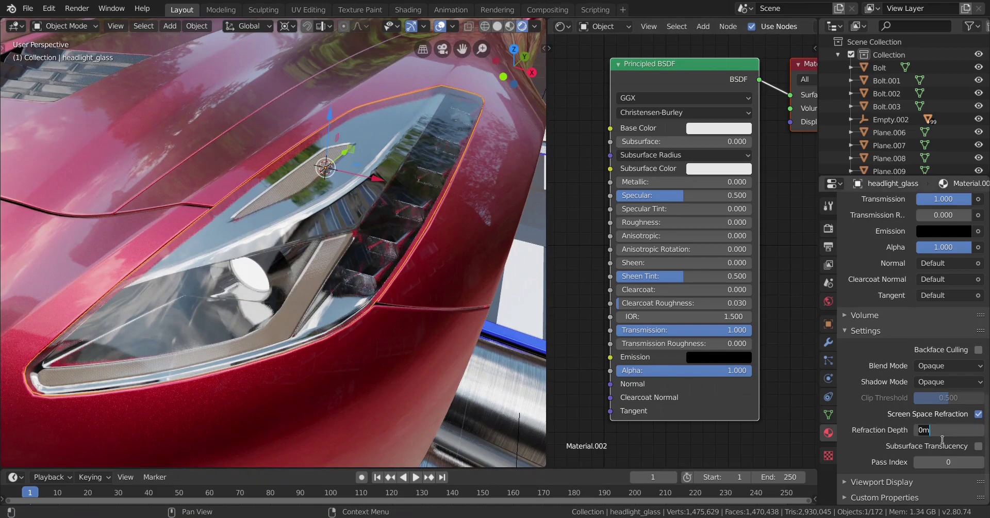
{"action": "key", "text": "Return"}
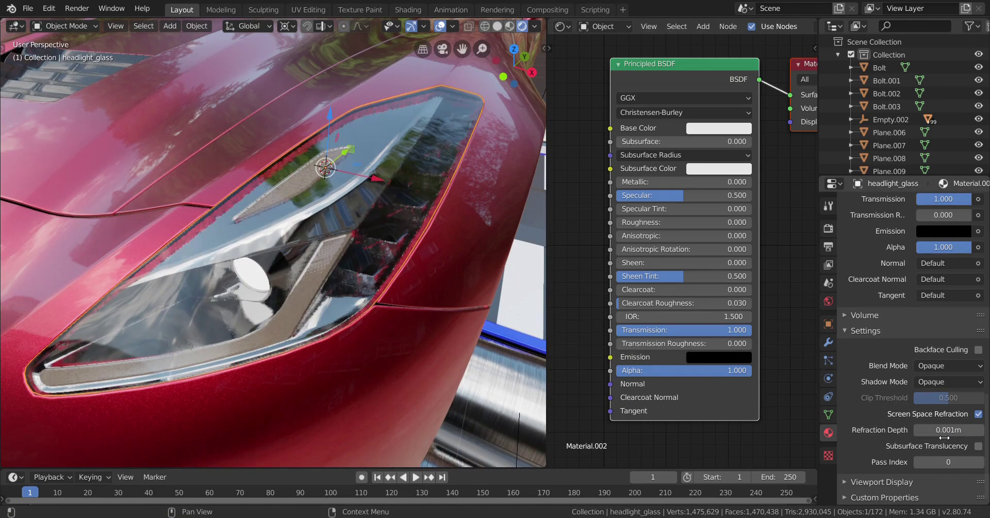
{"action": "middle_click_drag", "start_coordinate": [383, 307], "coordinate": [385, 303]}
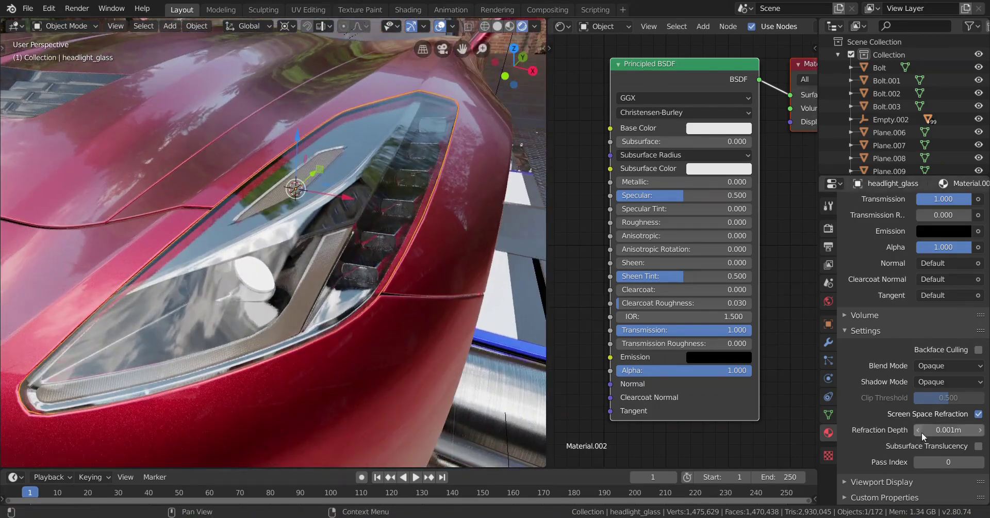
Compare the headlight glass at Refraction Depths of 0 m, 0.1 m and 0.05 m.
{"action": "left_click", "coordinate": [950, 434]}
{"action": "key", "text": "Return"}
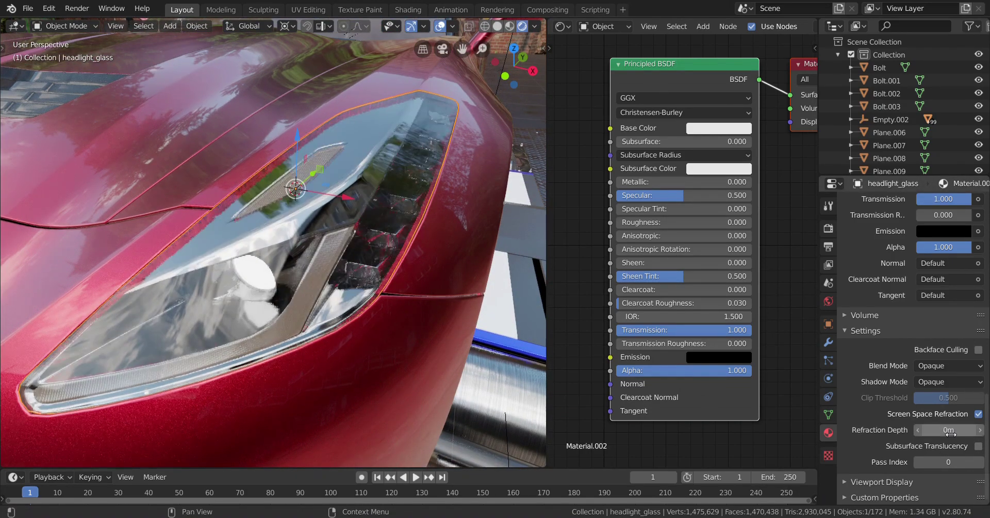
{"action": "left_click", "coordinate": [950, 435]}
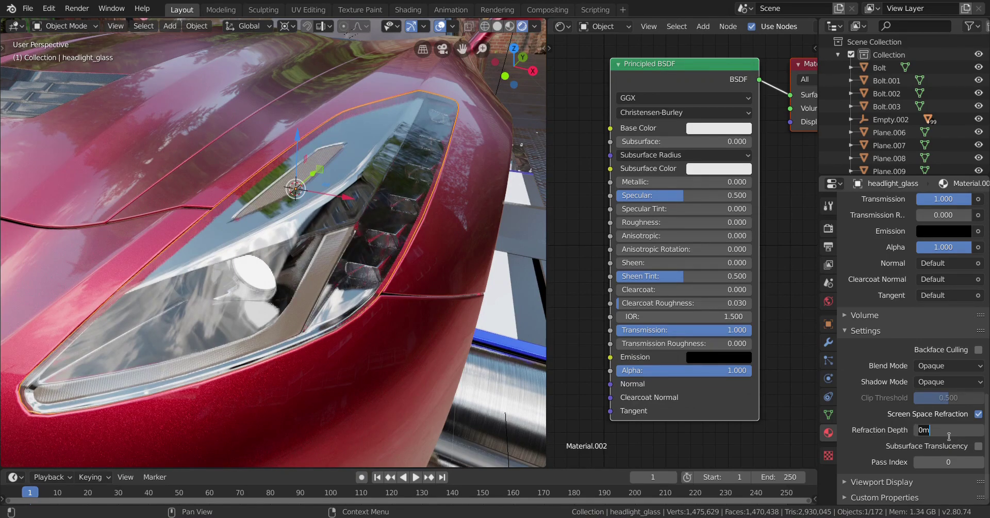
{"action": "type", "text": ".1"}
{"action": "key", "text": "Return"}
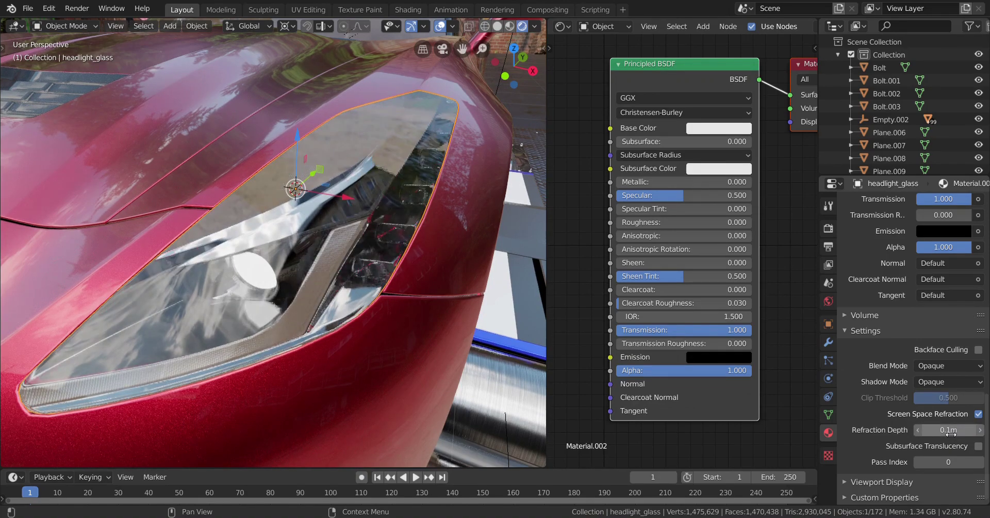
{"action": "left_click", "coordinate": [951, 435]}
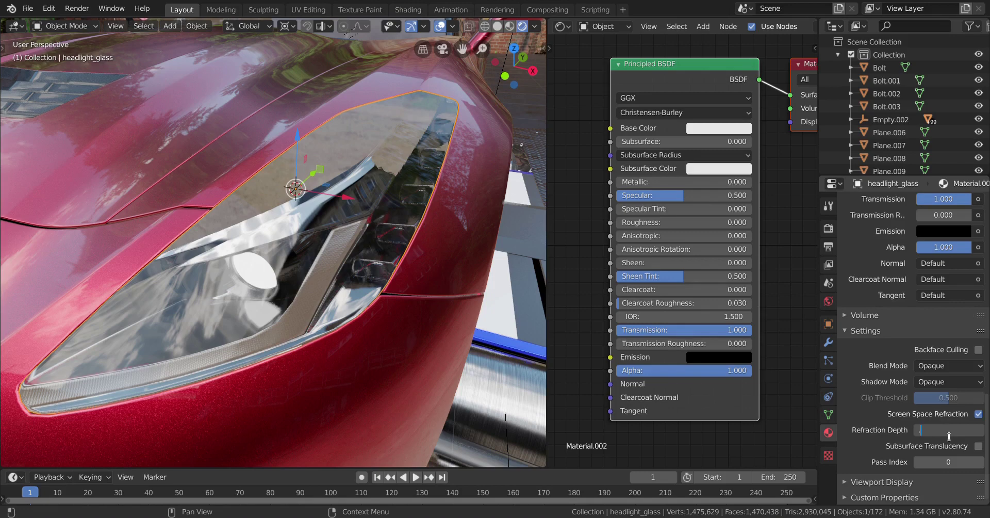
{"action": "key", "text": "Return"}
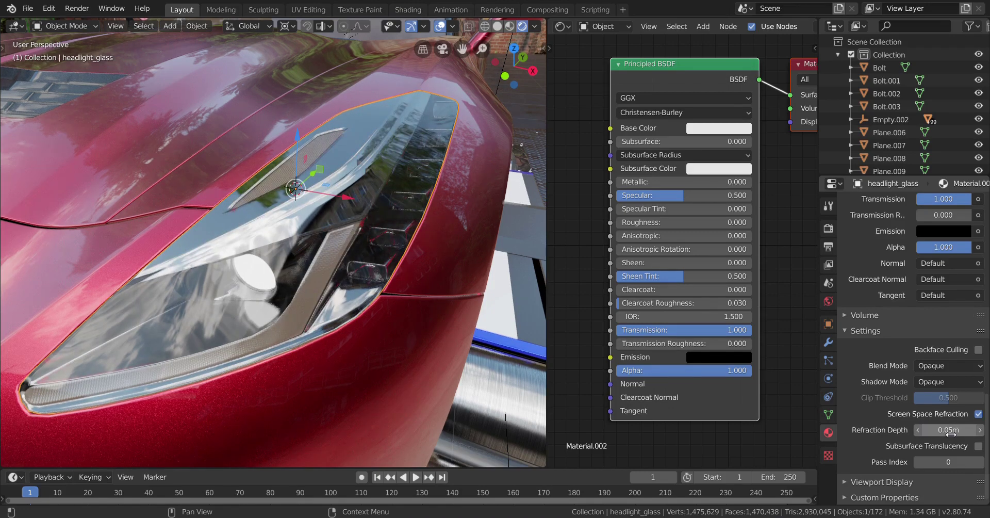
Inspect the glass from a grazing angle, then set its Refraction Depth back to 0 m.
{"action": "middle_click_drag", "start_coordinate": [445, 354], "coordinate": [276, 328]}
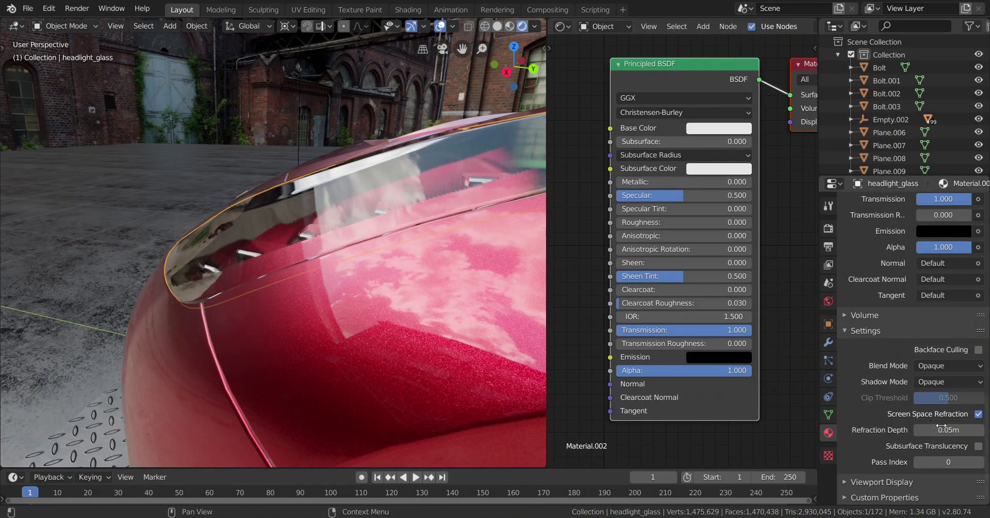
{"action": "left_click_drag", "start_coordinate": [941, 426], "coordinate": [928, 427]}
{"action": "middle_click_drag", "start_coordinate": [401, 347], "coordinate": [336, 241]}
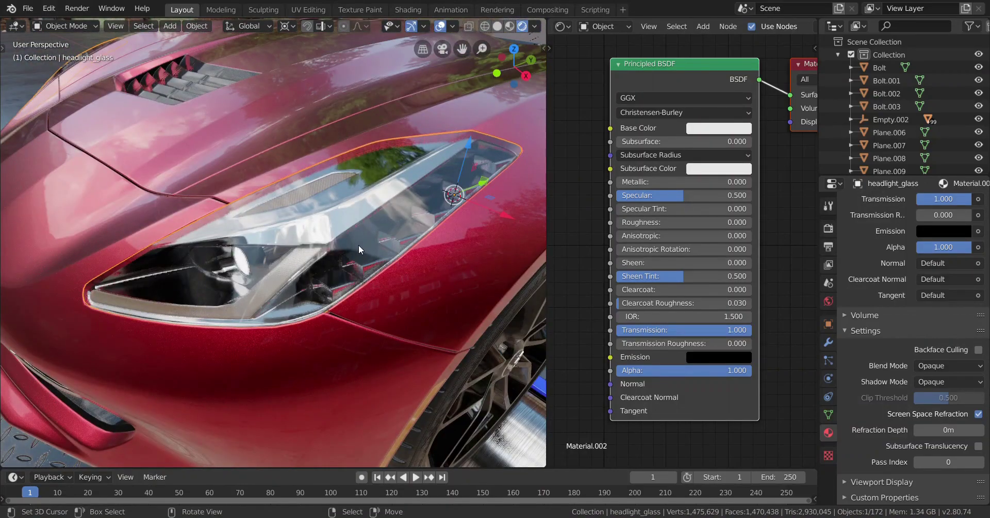
Isolate the headlight glass in local view and examine how it refracts the surroundings.
{"action": "key", "text": "KP_Divide"}
{"action": "middle_click_drag", "start_coordinate": [409, 305], "coordinate": [388, 261]}
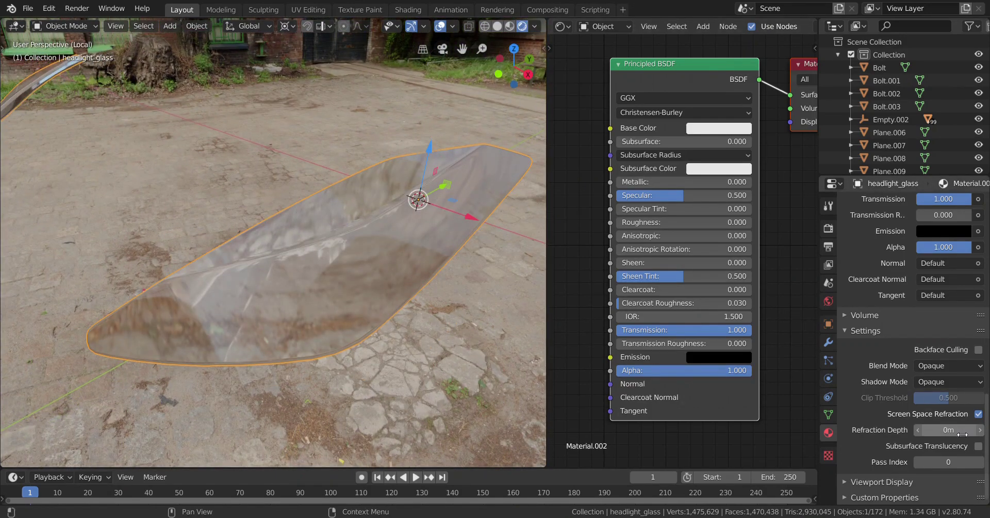
{"action": "mouse_move", "coordinate": [949, 430]}
{"action": "left_mouse_down"}
{"action": "mouse_move", "coordinate": [969, 429]}
{"action": "mouse_move", "coordinate": [948, 430]}
{"action": "left_mouse_up"}
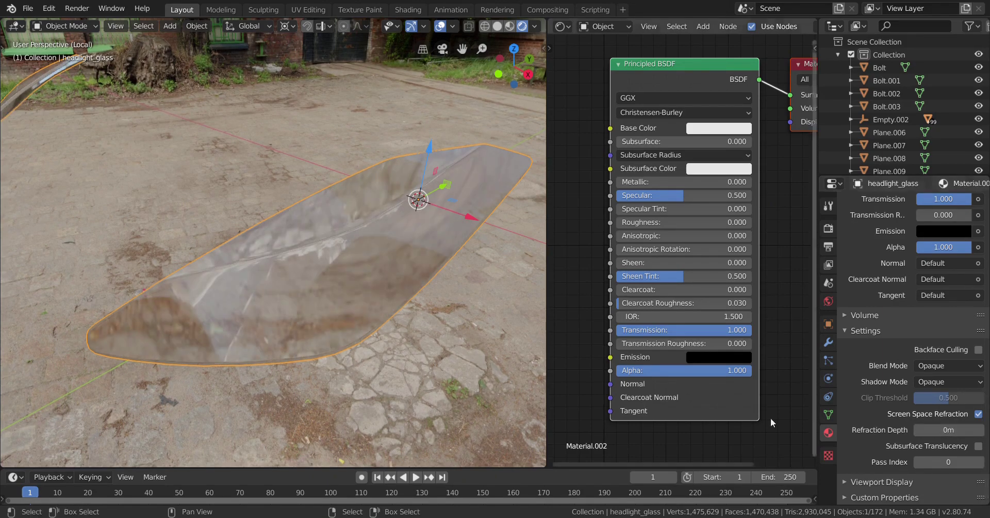
{"action": "middle_click_drag", "start_coordinate": [464, 363], "coordinate": [459, 361]}
{"action": "scroll", "coordinate": [355, 316], "scroll_direction": "up", "scroll_amount": 2}
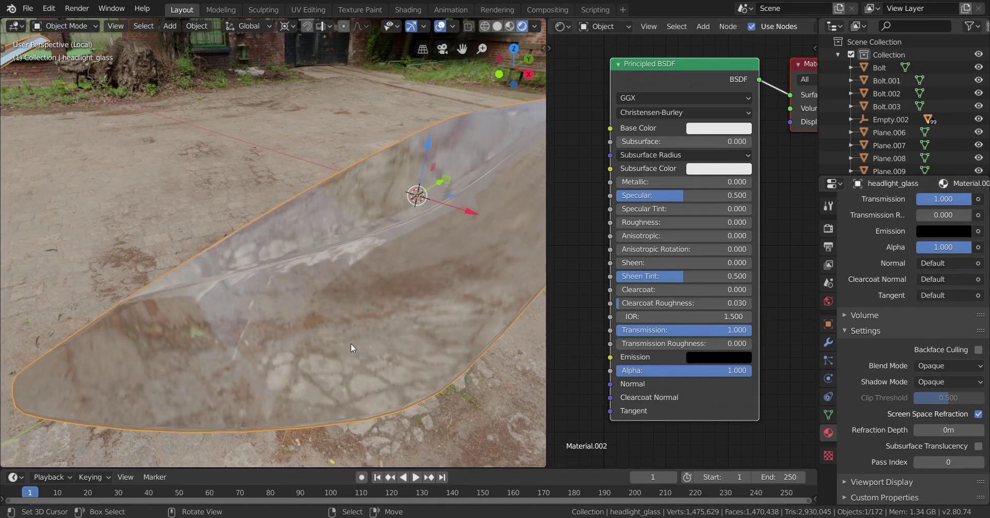
{"action": "middle_click_drag", "start_coordinate": [351, 343], "coordinate": [305, 281]}
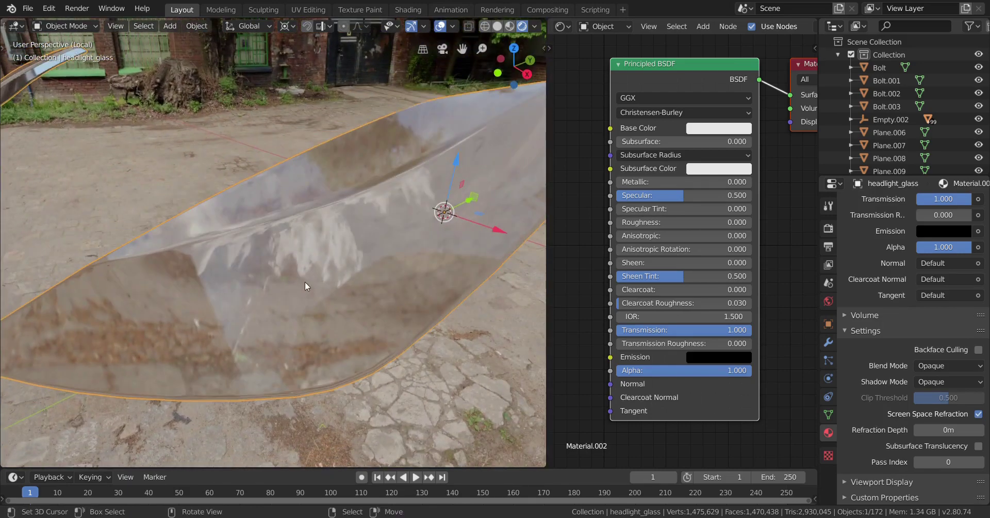
{"action": "scroll", "coordinate": [342, 165], "scroll_direction": "down", "scroll_amount": 2}
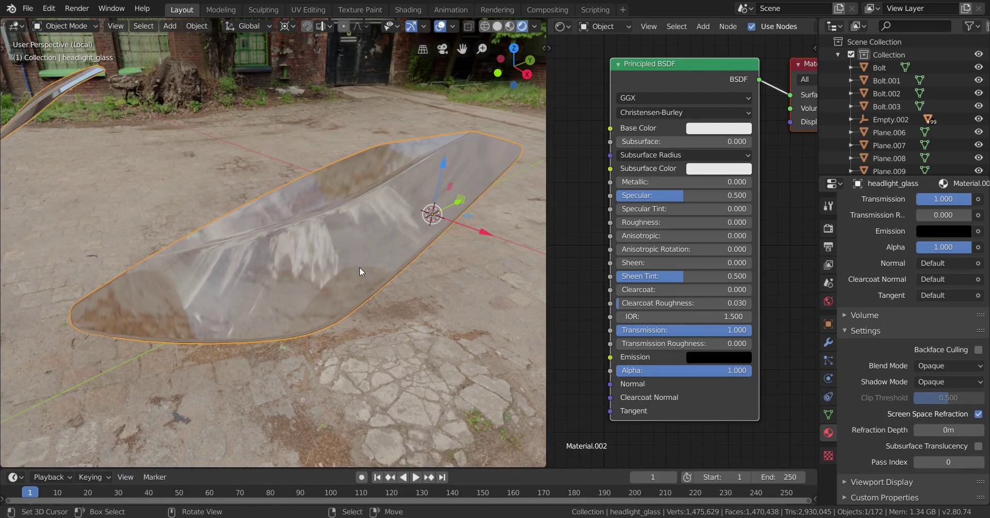
Compare the isolated glass at Refraction Depths of 11.1 m, 0 m and 12.3 m.
{"action": "left_click_drag", "start_coordinate": [949, 430], "coordinate": [980, 430]}
{"action": "middle_click_drag", "start_coordinate": [429, 351], "coordinate": [447, 360]}
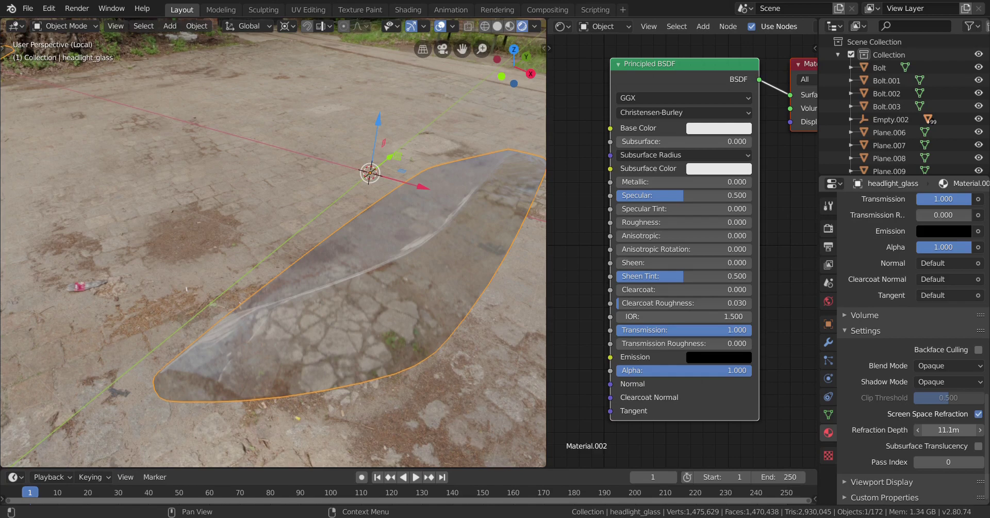
{"action": "left_click_drag", "start_coordinate": [949, 430], "coordinate": [929, 430]}
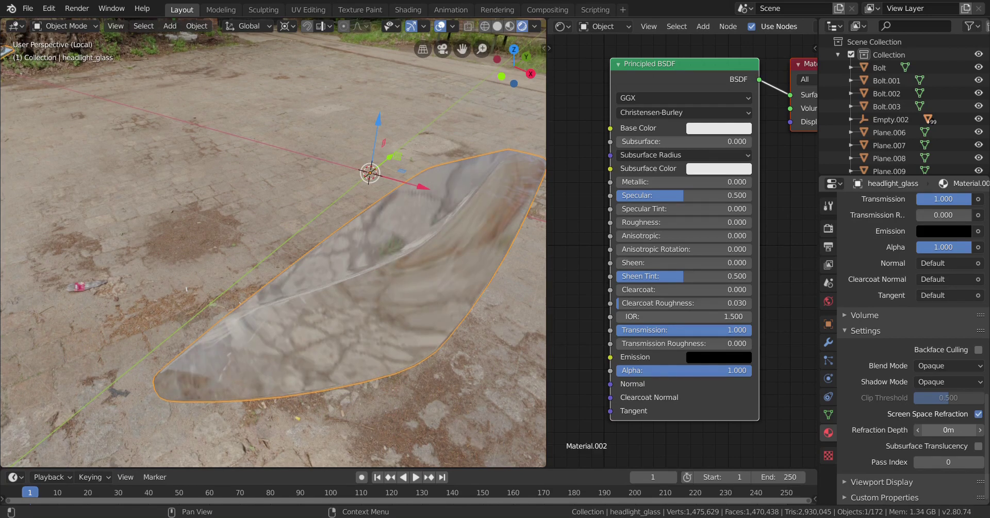
{"action": "right_click", "coordinate": [949, 429]}
{"action": "middle_click_drag", "start_coordinate": [323, 329], "coordinate": [367, 308]}
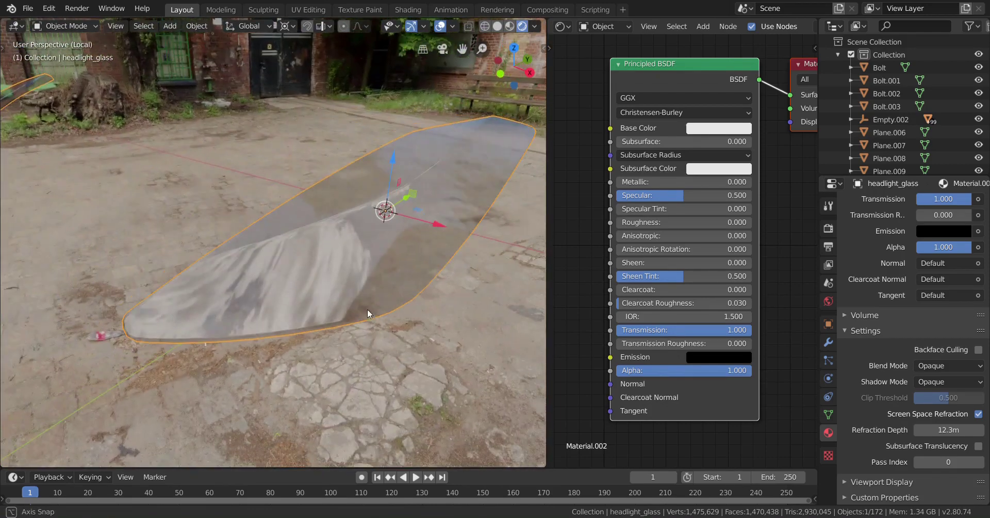
{"action": "middle_click_drag", "start_coordinate": [369, 267], "coordinate": [389, 293]}
Try Refraction Depths of 10.8 m and 18.1 m on the isolated glass, checking the distortion from several angles.
{"action": "left_click_drag", "start_coordinate": [949, 429], "coordinate": [945, 430]}
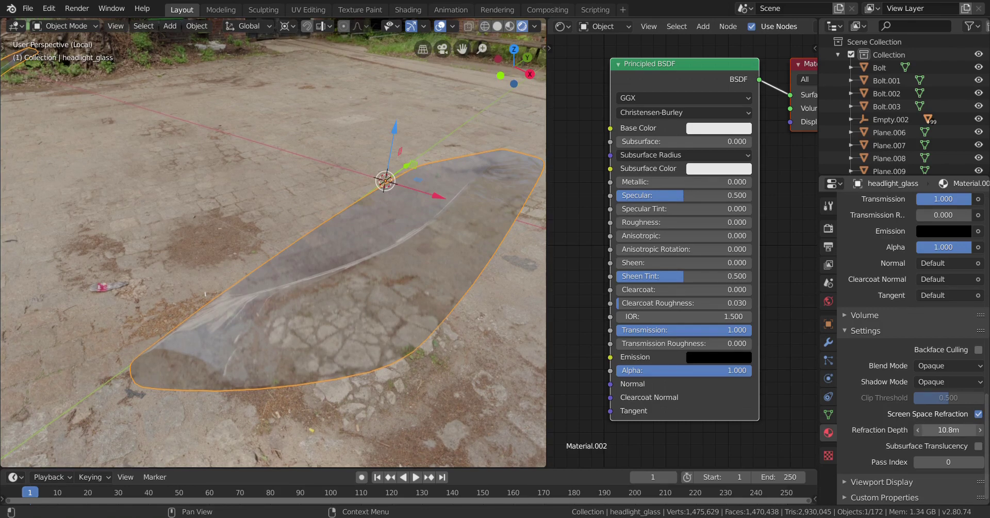
{"action": "middle_click_drag", "start_coordinate": [438, 313], "coordinate": [464, 274]}
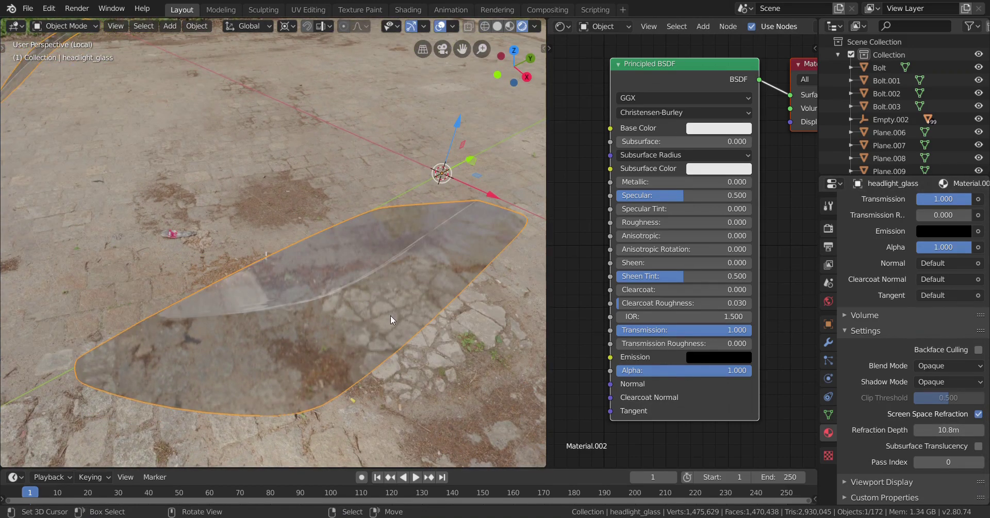
{"action": "middle_click_drag", "start_coordinate": [391, 315], "coordinate": [405, 284]}
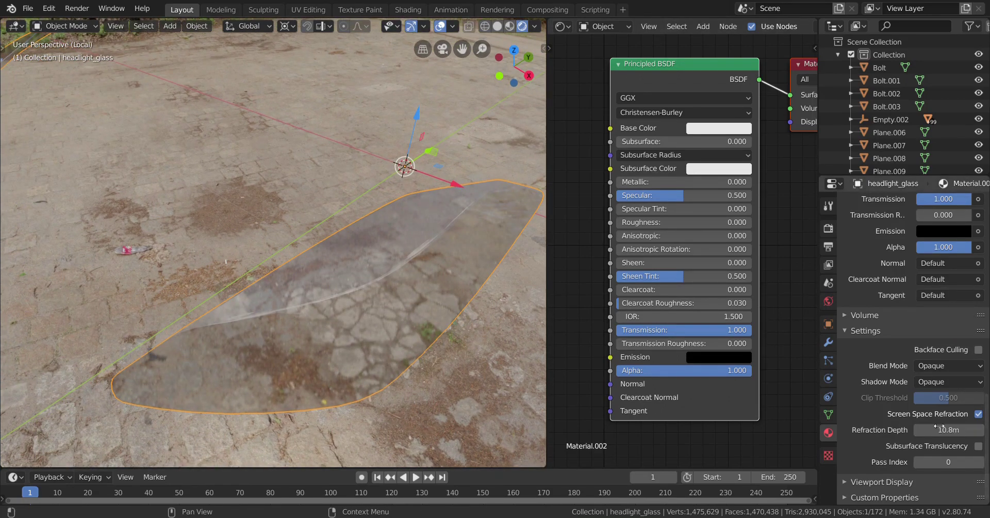
{"action": "middle_click_drag", "start_coordinate": [319, 330], "coordinate": [418, 337]}
{"action": "middle_click_drag", "start_coordinate": [465, 366], "coordinate": [424, 329]}
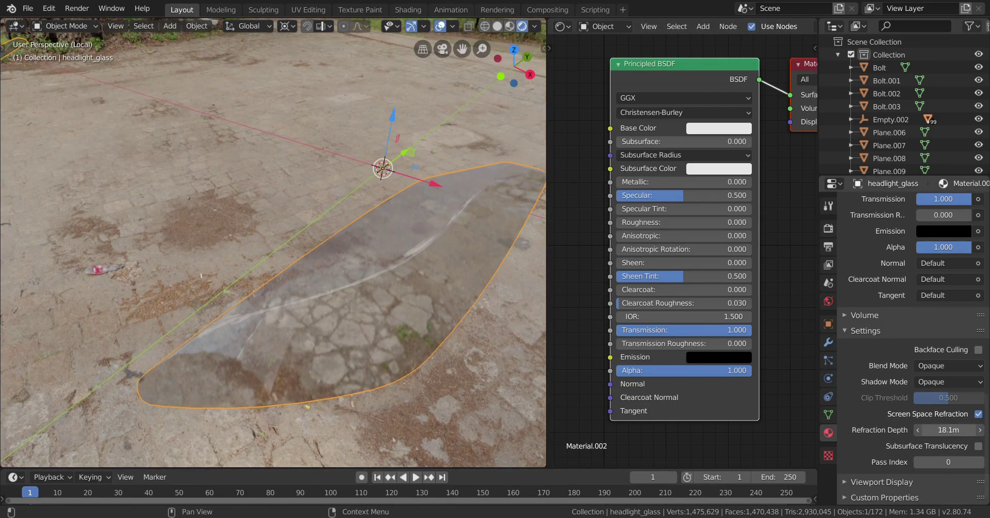
Reset the glass material's Refraction Depth to 0 m and leave local view to show the whole car.
{"action": "left_click_drag", "start_coordinate": [949, 430], "coordinate": [926, 430]}
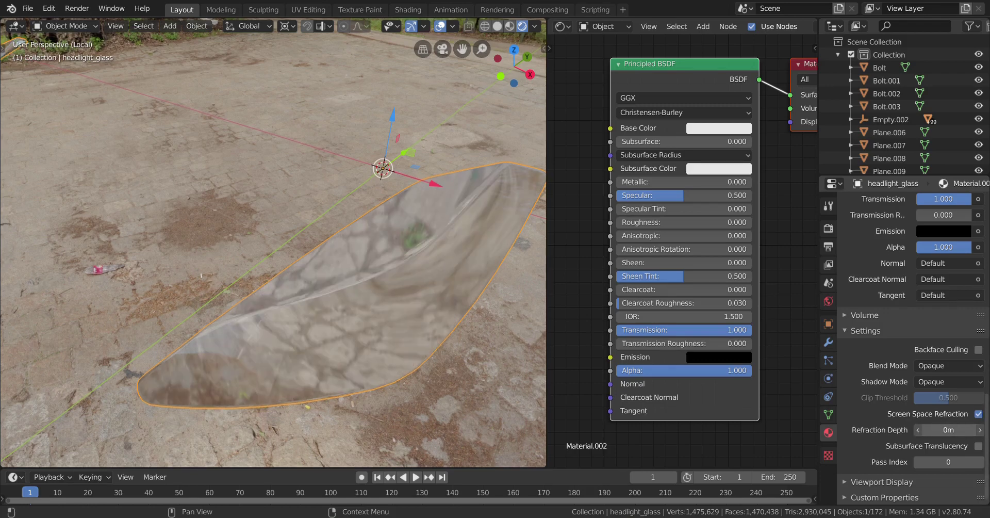
{"action": "middle_click_drag", "start_coordinate": [408, 363], "coordinate": [450, 345]}
{"action": "key", "text": "KP_Divide"}
Inspect the finished headlight glass on the car up close and from the front side.
{"action": "scroll", "coordinate": [322, 294], "scroll_direction": "up", "scroll_amount": 2}
{"action": "middle_click_drag", "start_coordinate": [321, 294], "coordinate": [335, 308]}
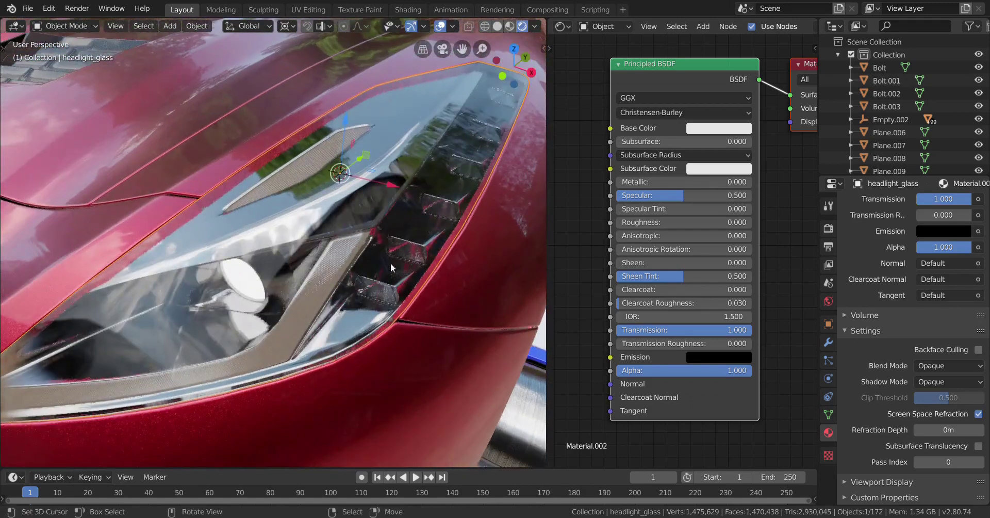
{"action": "middle_click_drag", "start_coordinate": [314, 277], "coordinate": [295, 280]}
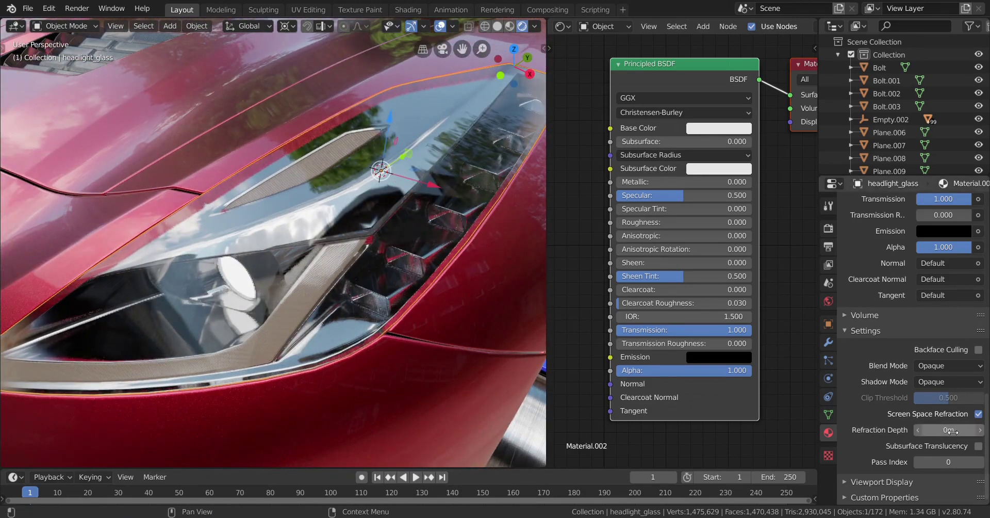
{"action": "mouse_move", "coordinate": [952, 431]}
{"action": "left_mouse_down"}
{"action": "mouse_move", "coordinate": [980, 431]}
{"action": "mouse_move", "coordinate": [952, 431]}
{"action": "left_mouse_up"}
{"action": "middle_click_drag", "start_coordinate": [397, 361], "coordinate": [271, 331]}
{"action": "scroll", "coordinate": [287, 315], "scroll_direction": "up", "scroll_amount": 2}
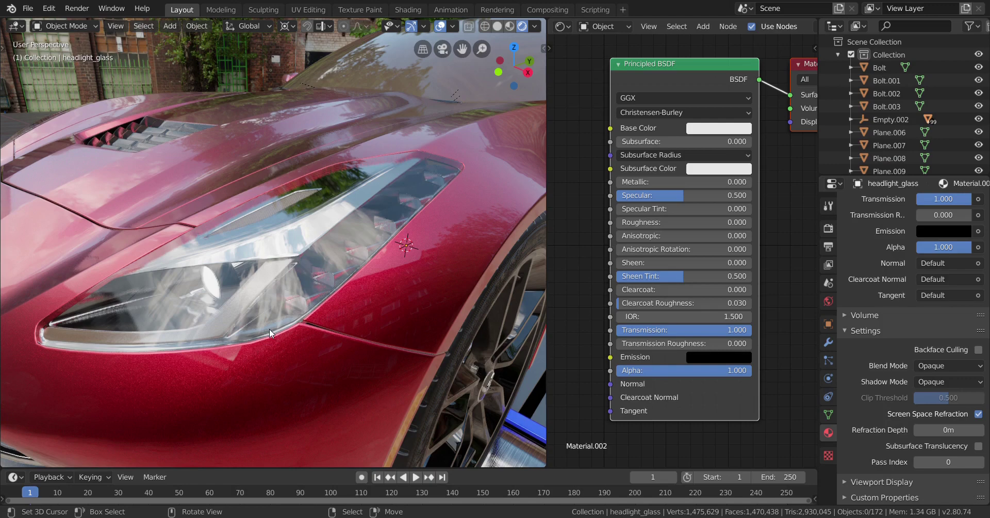